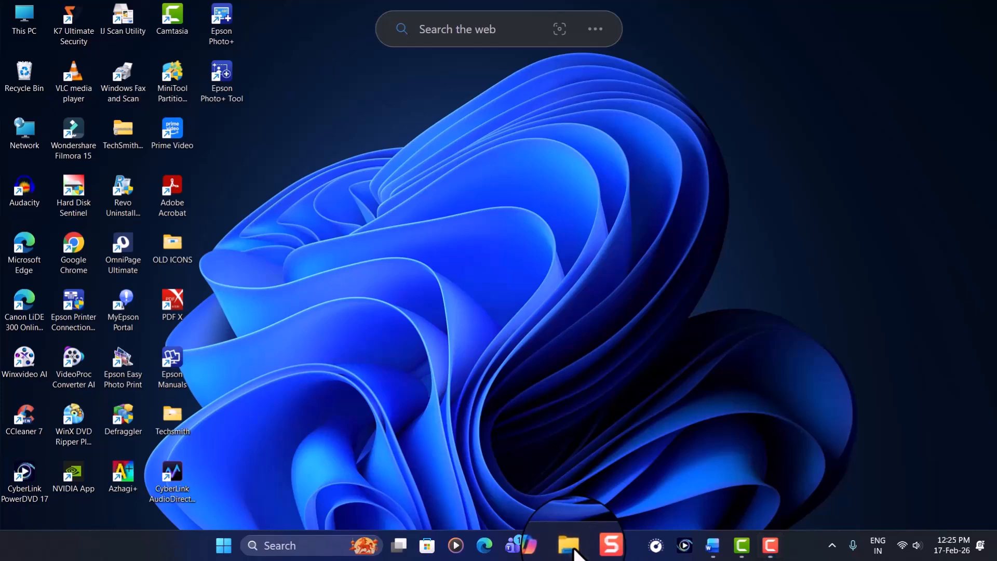
Step: Open File Explorer and look through the folders in Program Files on Local Disk (C:)
click(574, 550)
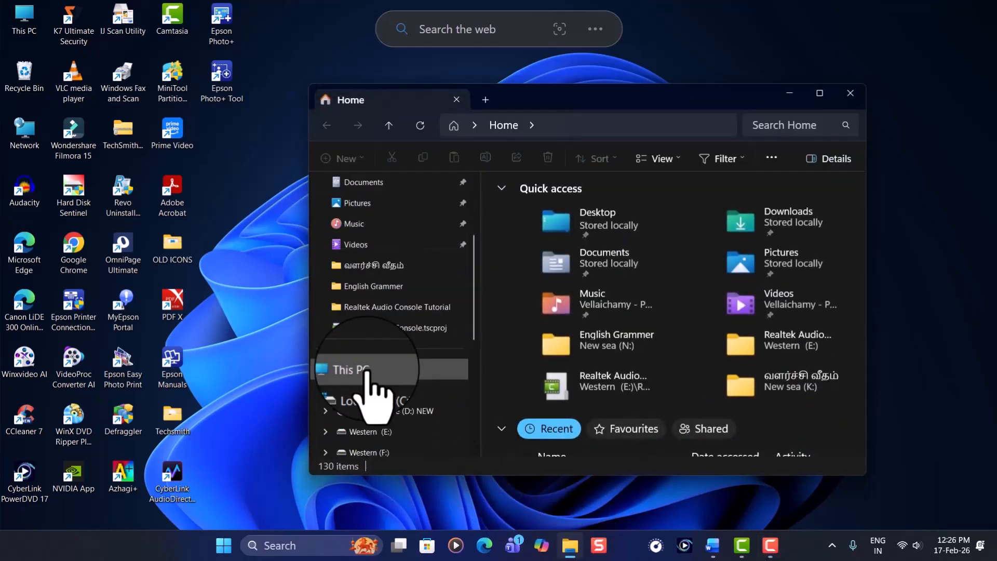
click(365, 371)
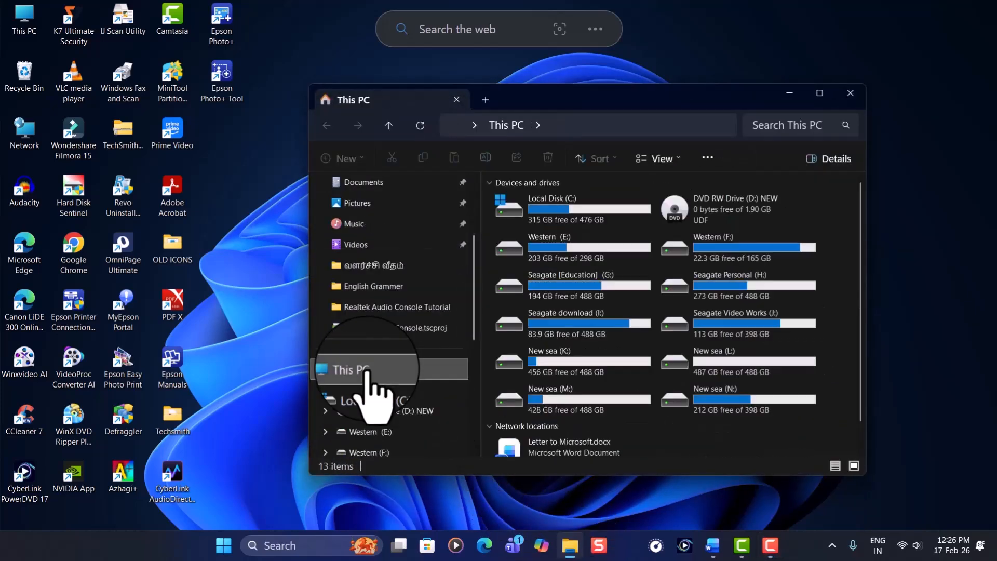
double_click(557, 212)
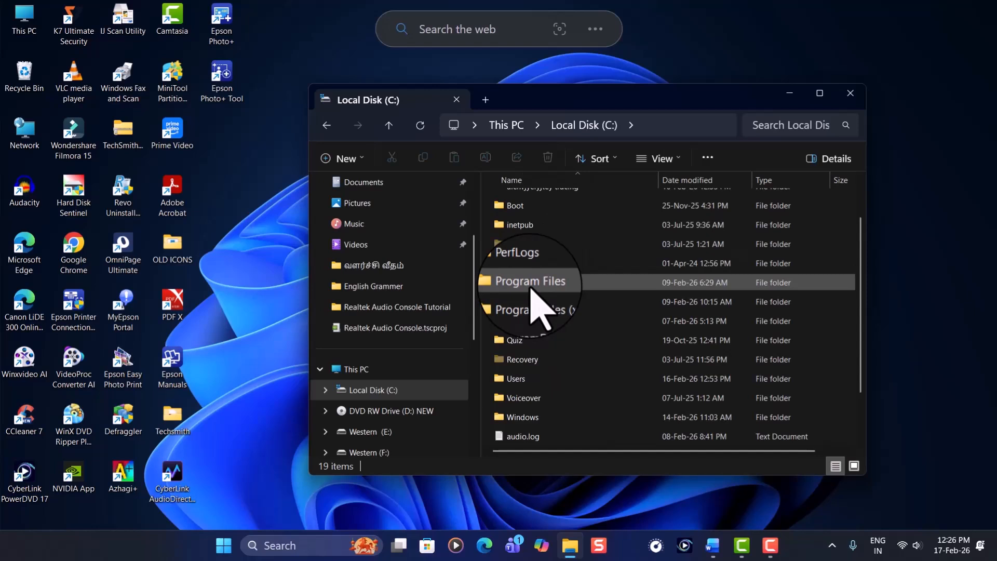
double_click(531, 286)
scroll(531, 287, down, 1)
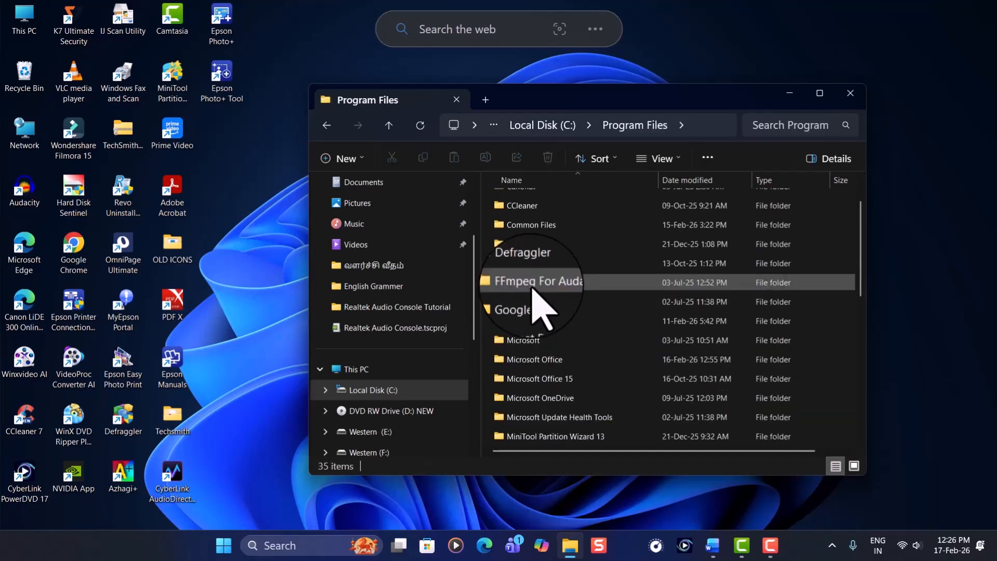
scroll(534, 294, down, 3)
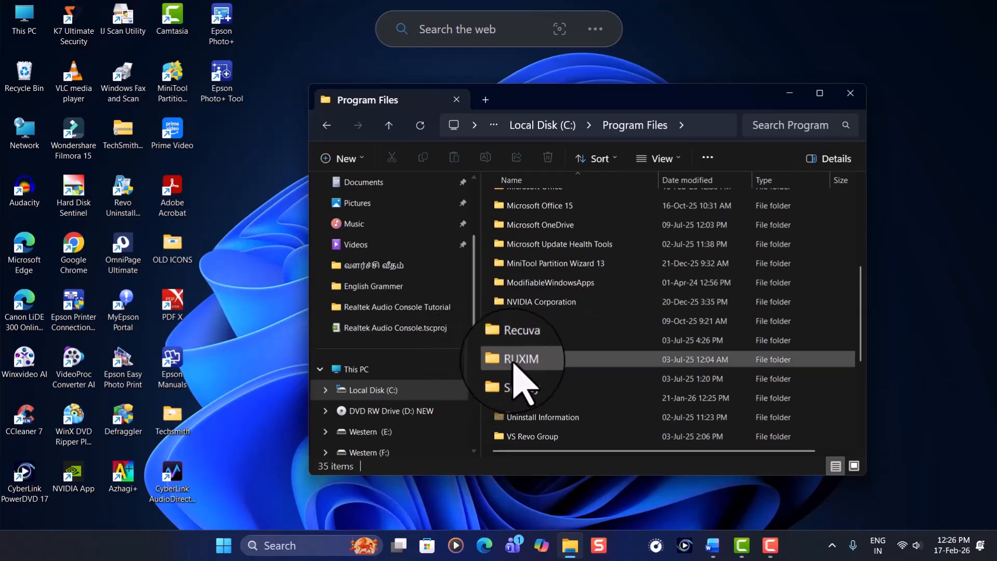
Step: Go back to Local Disk (C:) and look through the folders in Program Files (x86)
click(388, 127)
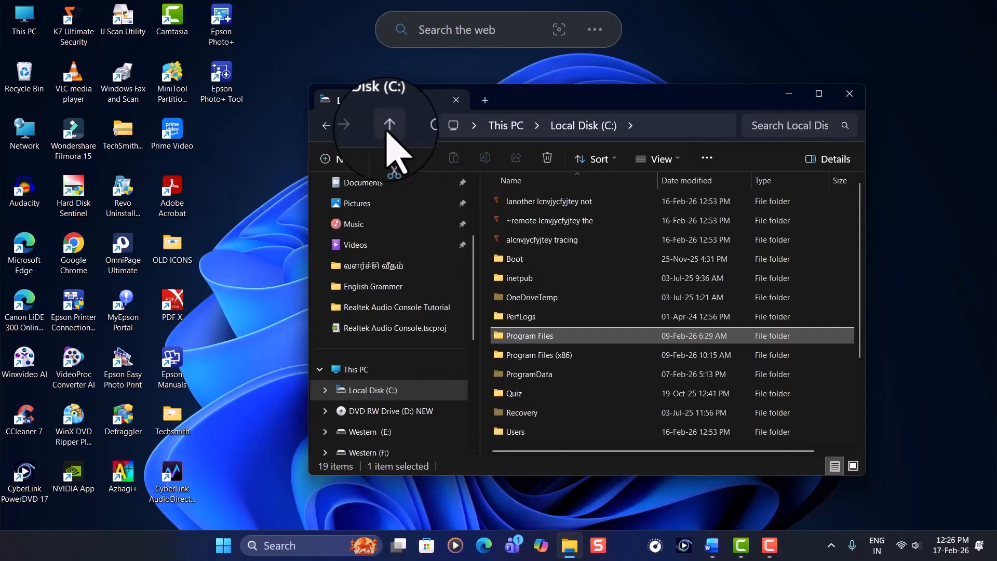
double_click(517, 358)
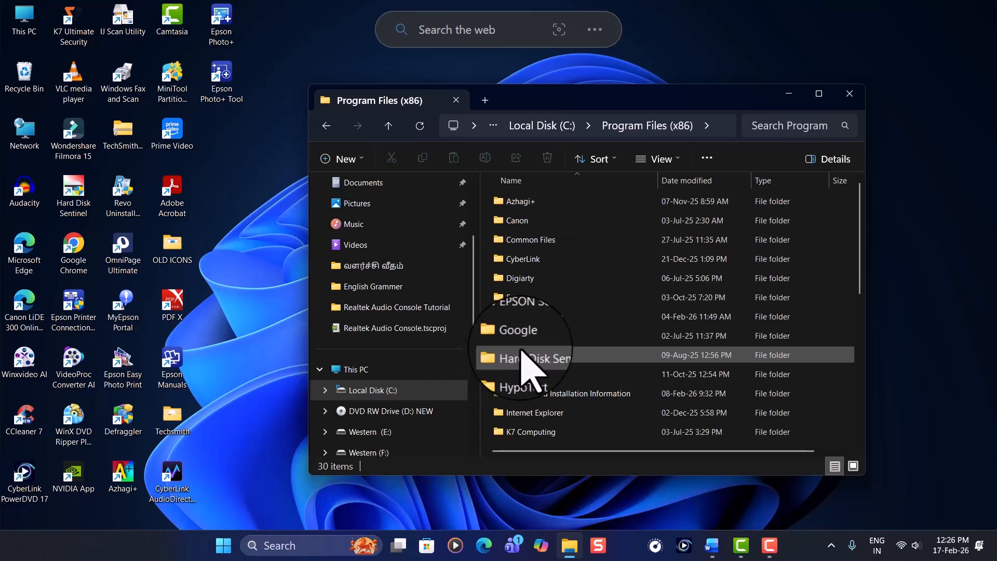
scroll(524, 357, down, 4)
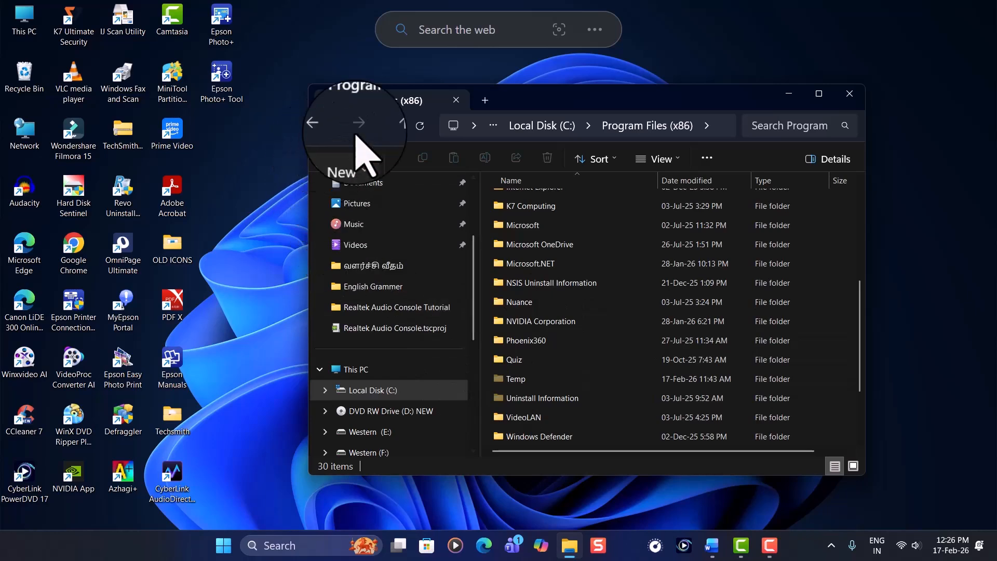
Step: Return to Local Disk (C:) and look through the folders in ProgramData
click(388, 126)
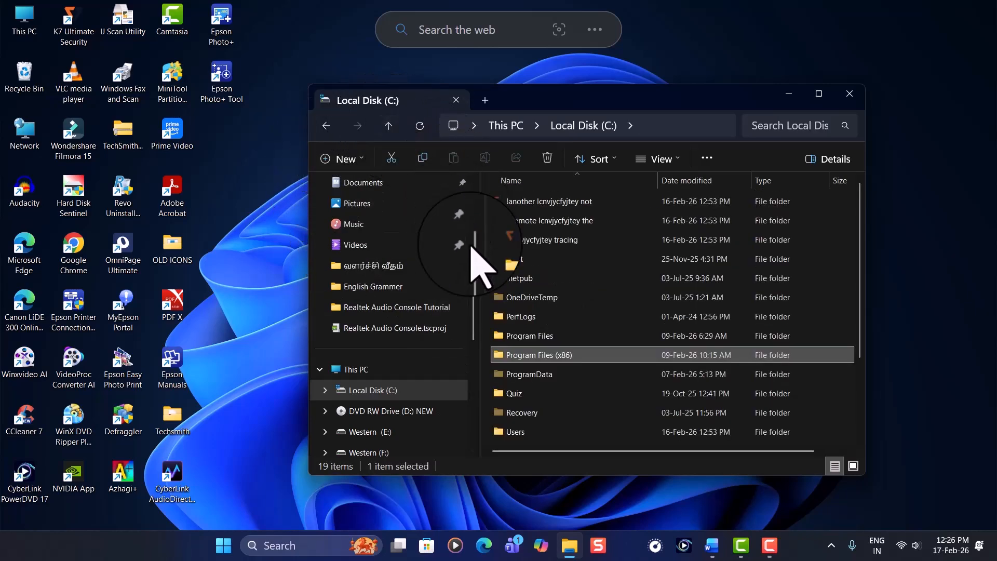
double_click(538, 375)
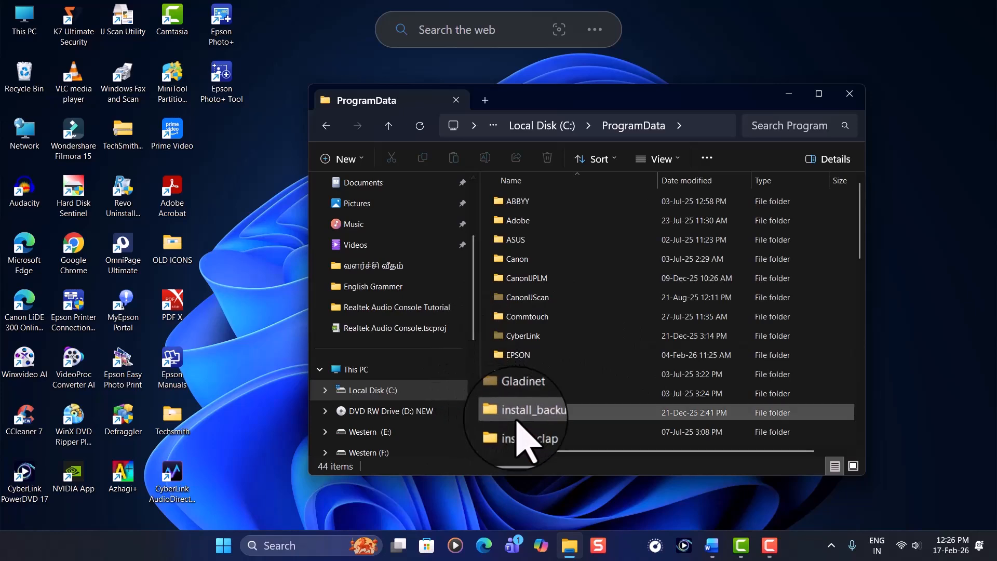
scroll(519, 423, down, 3)
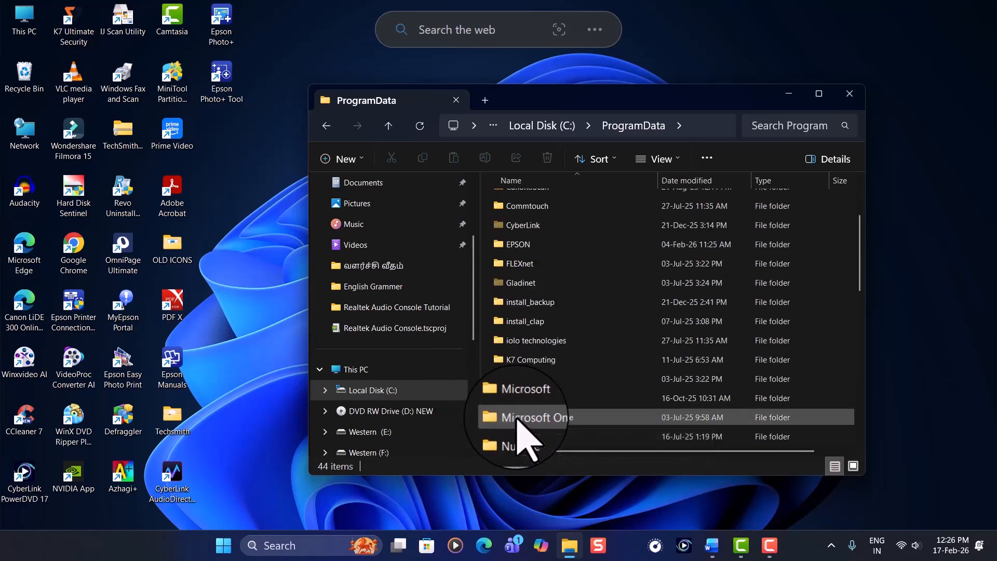
scroll(518, 423, down, 1)
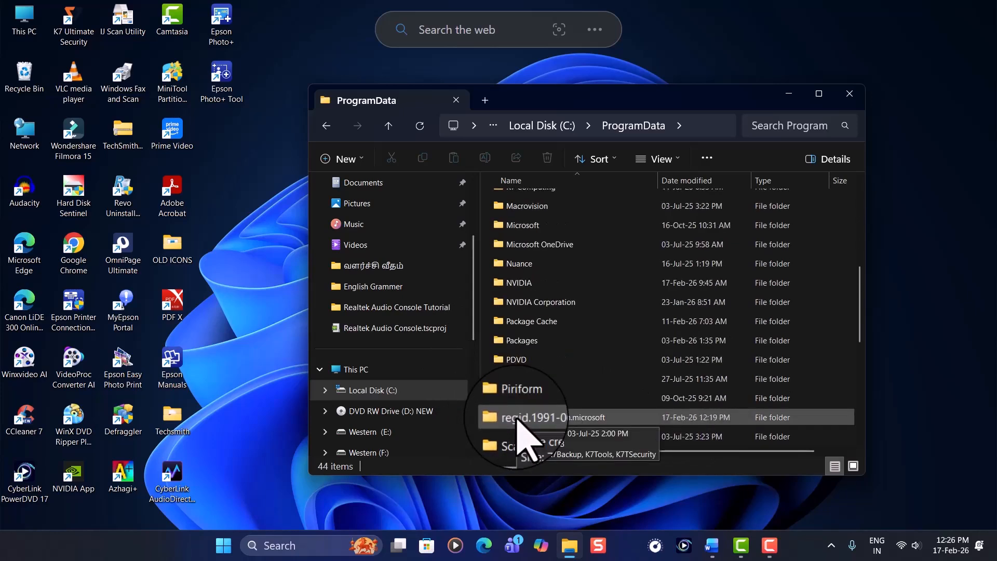
scroll(522, 410, down, 1)
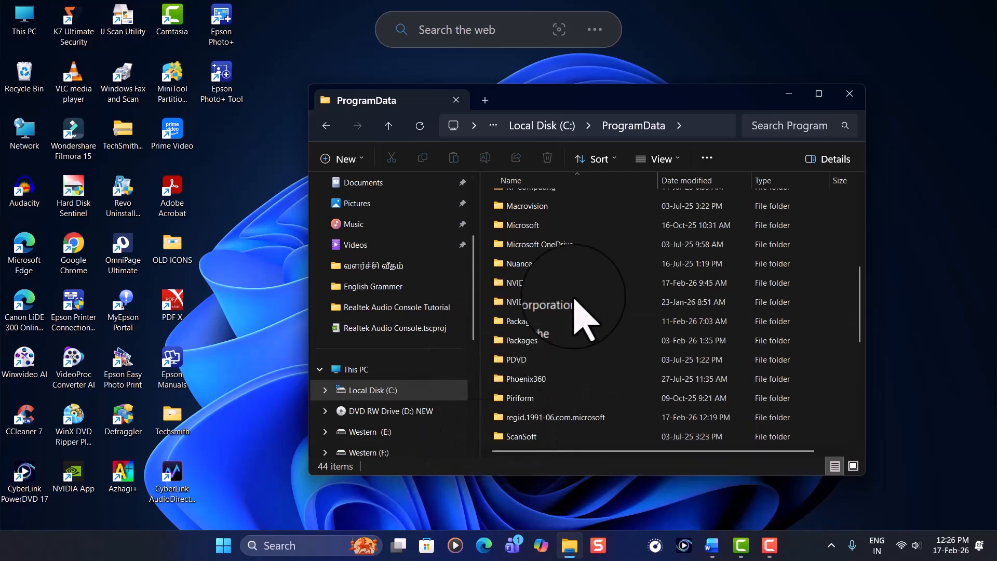
Step: Check the Hidden items setting among File Explorer's show options, leaving the options as they are
click(675, 158)
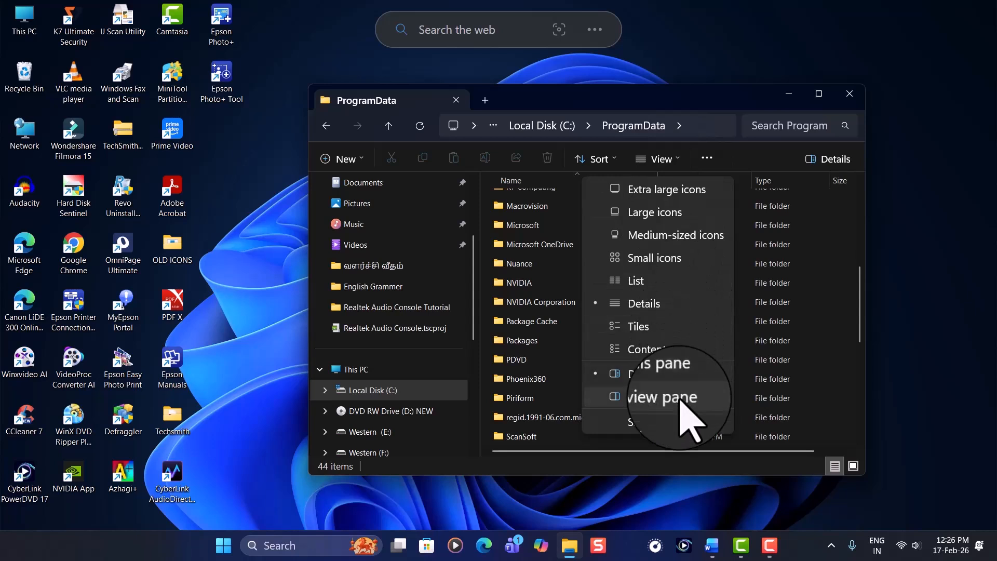
mouse_move(682, 423)
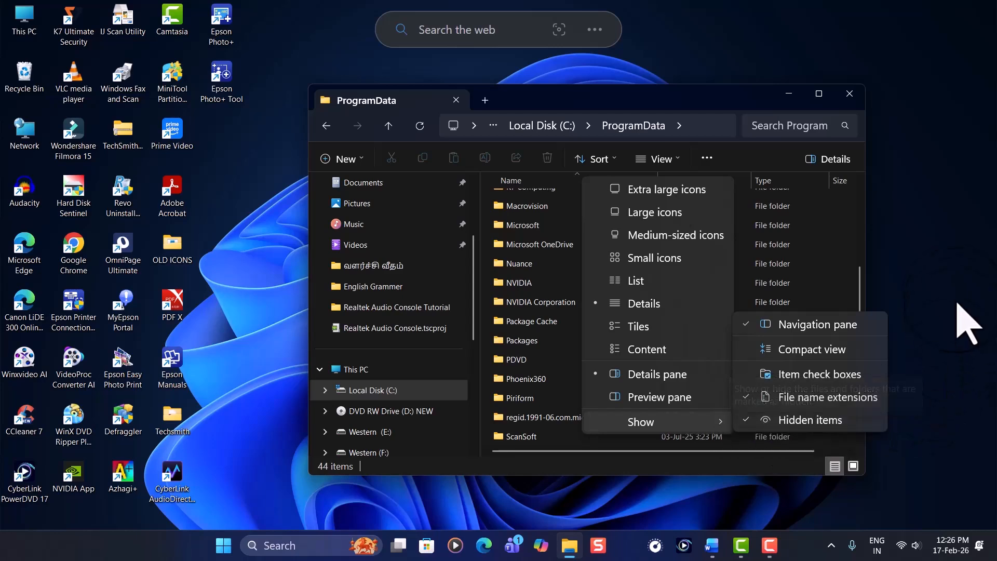
click(965, 318)
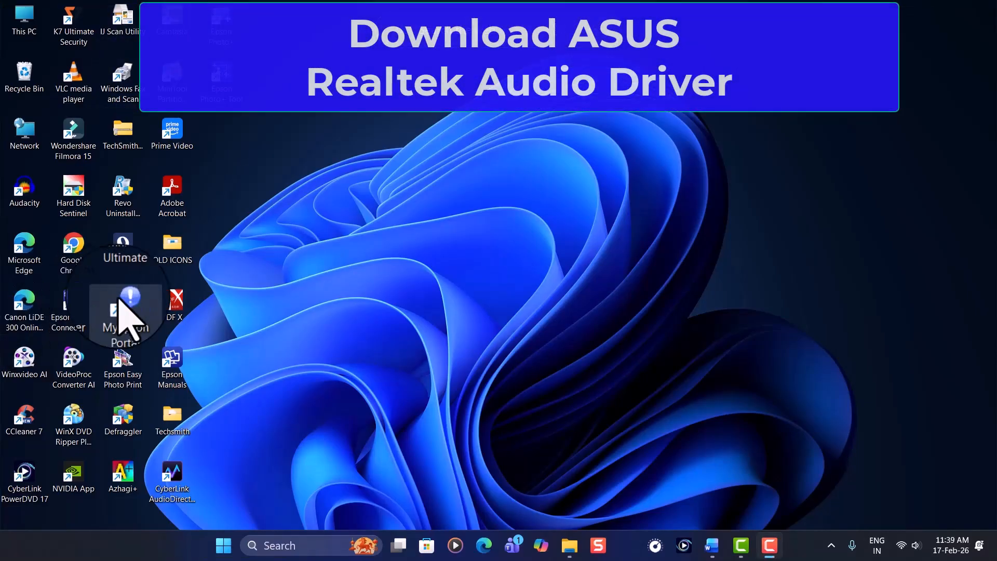
Step: Switch to Microsoft Edge, search for "asus driver download windows 11" and open the ASUS India Download Center page
click(486, 548)
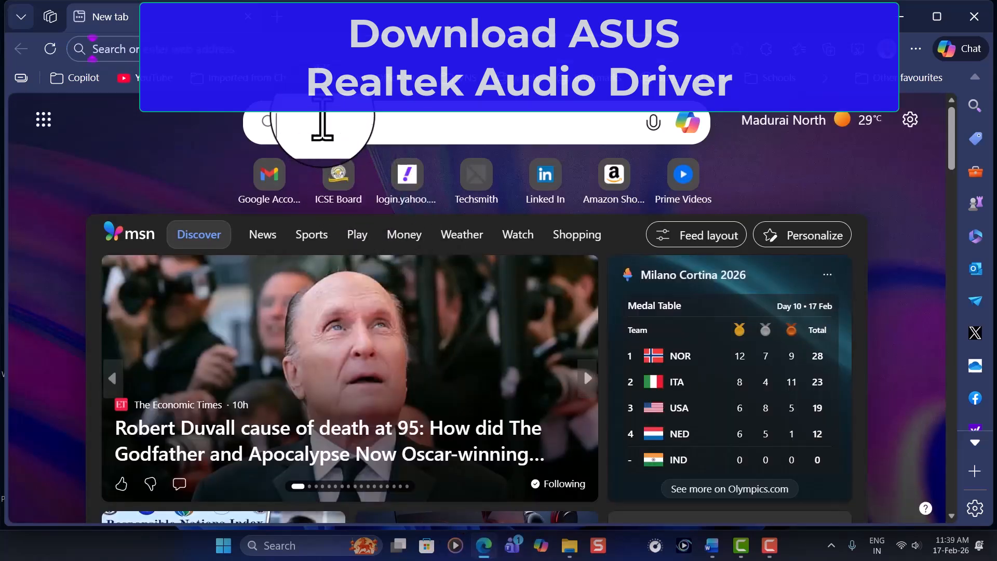
click(323, 123)
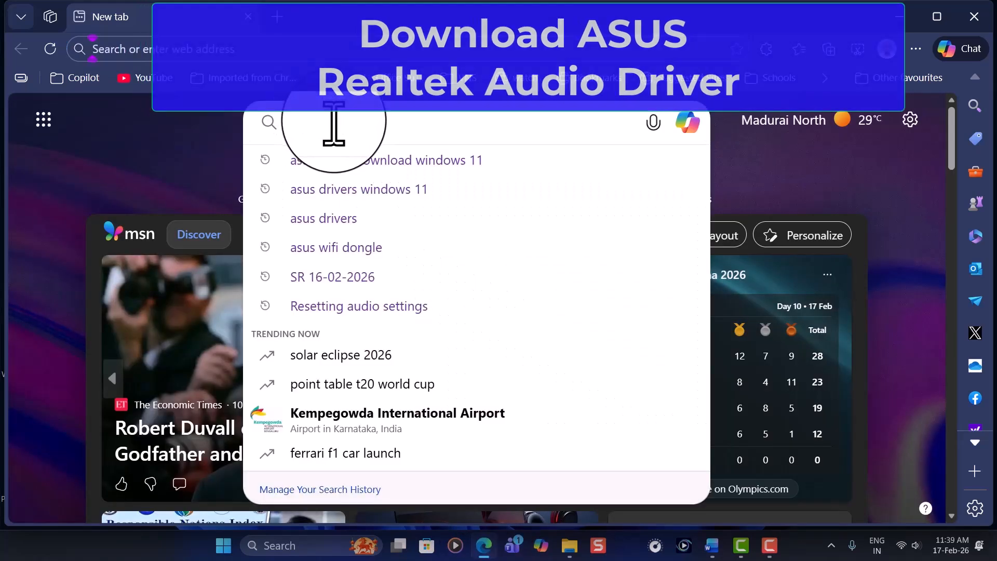
text(as)
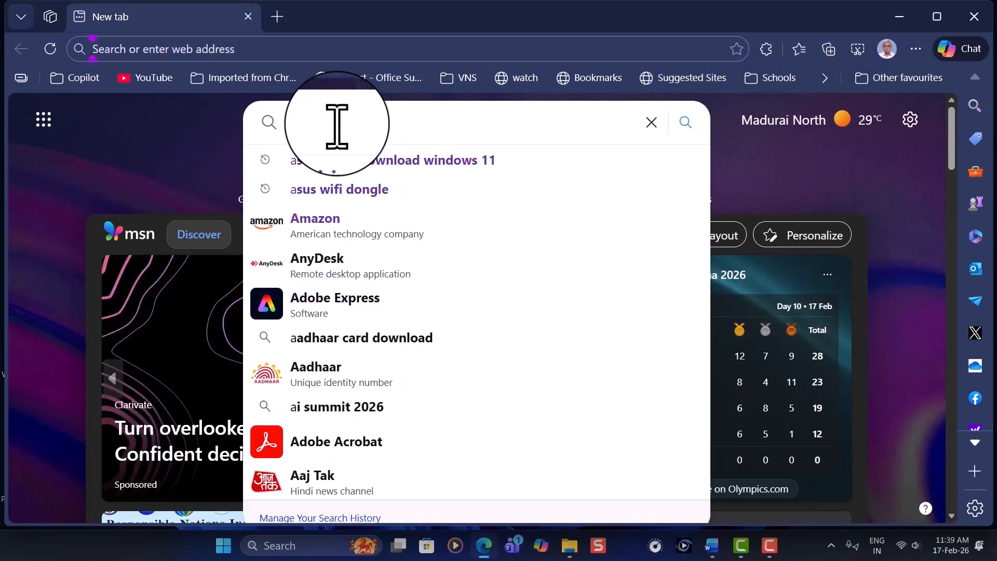
click(362, 160)
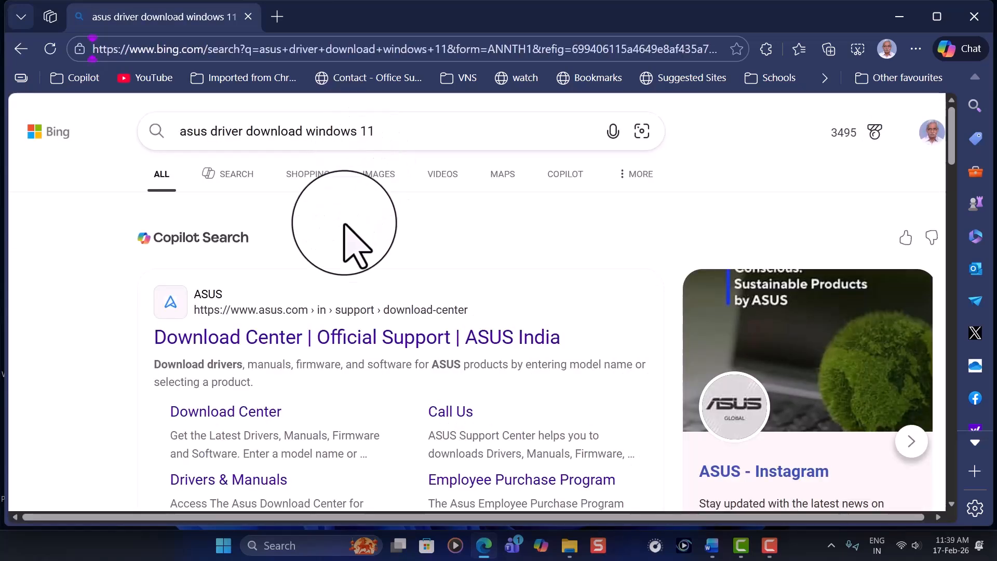
click(273, 337)
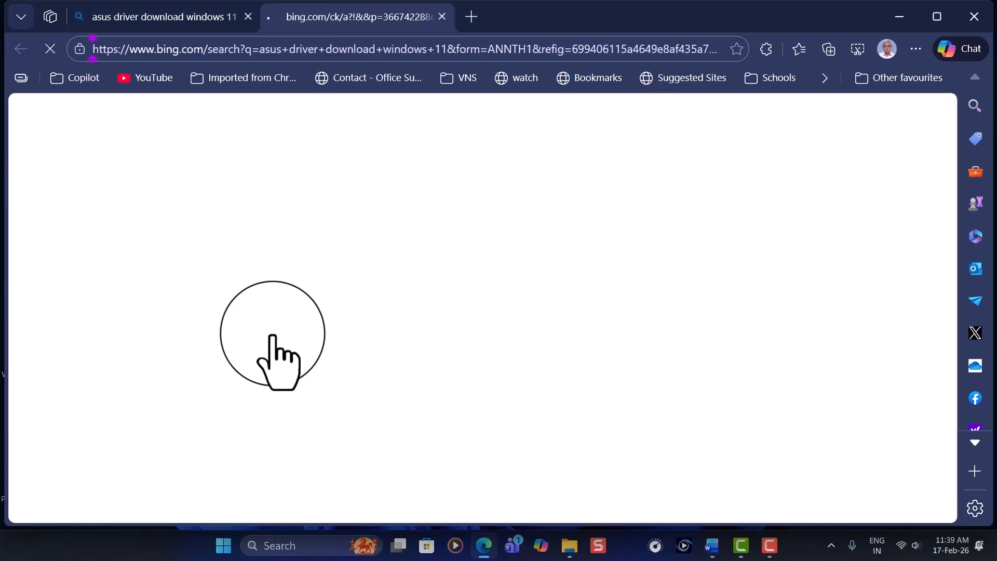
scroll(274, 343, down, 2)
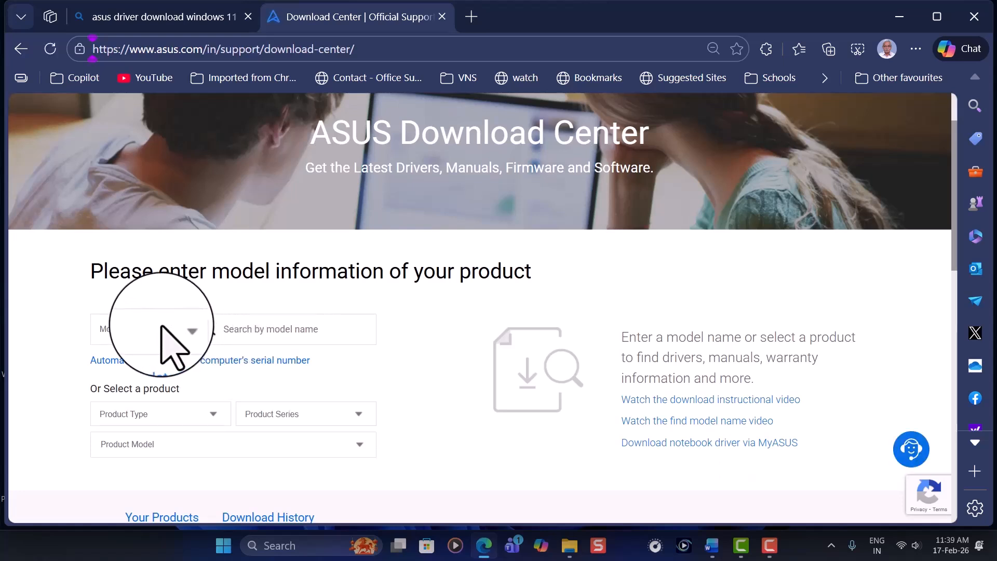
Step: Try to look up the product by Serial Number instead of by Model
click(181, 330)
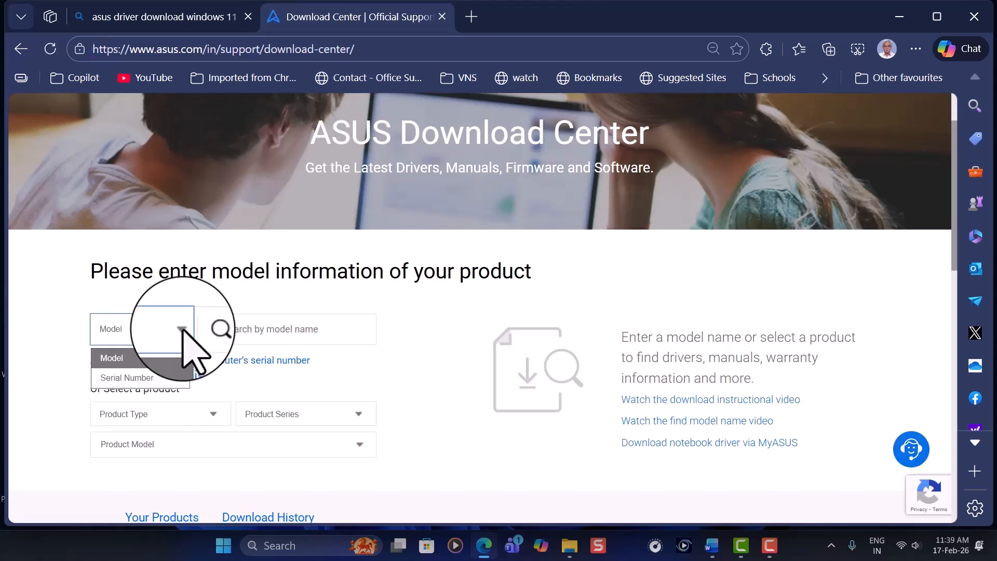
click(156, 375)
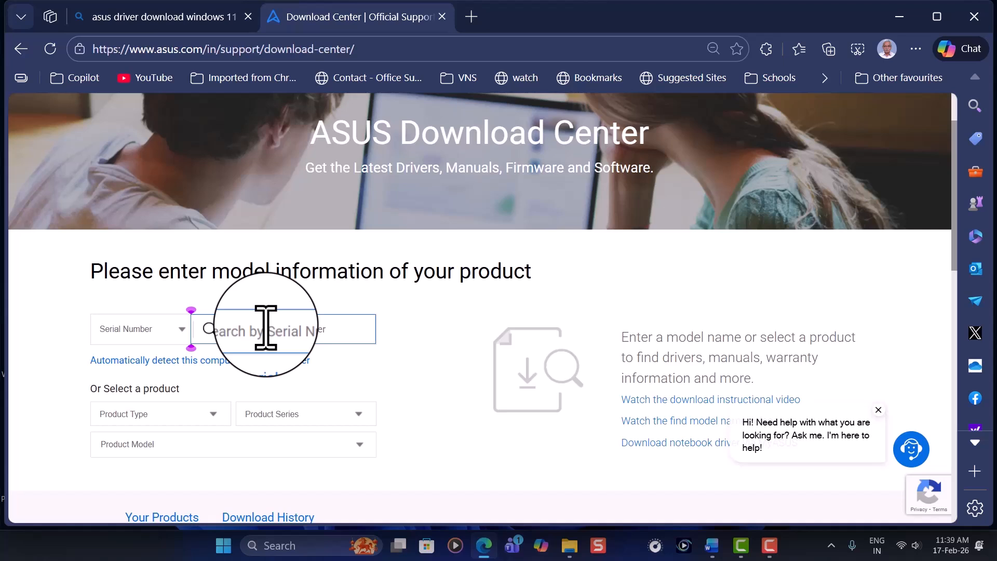
key(super+v)
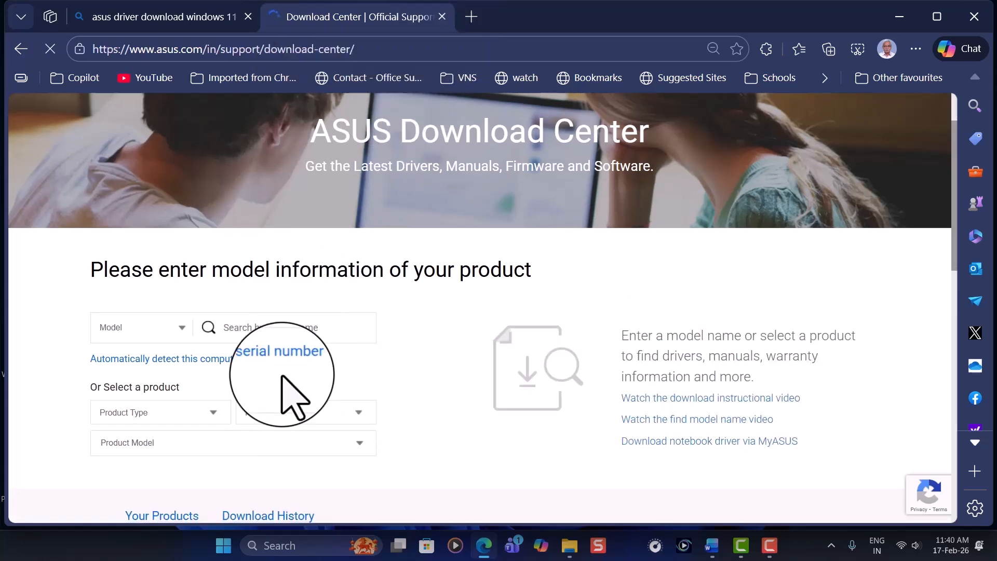
Step: Set the product type to Motherboards and the product series to ASUS Prime
scroll(259, 375, down, 1)
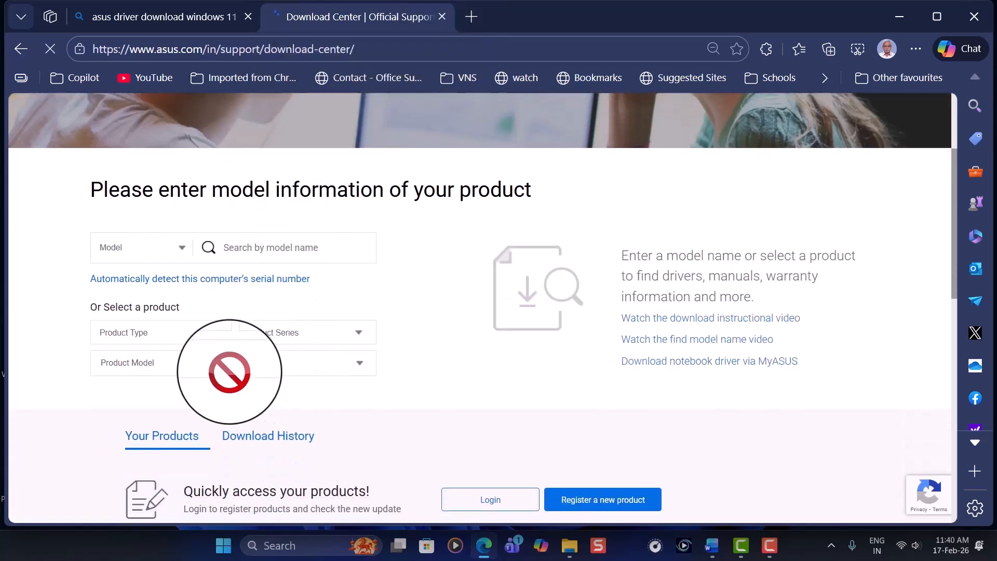
click(213, 332)
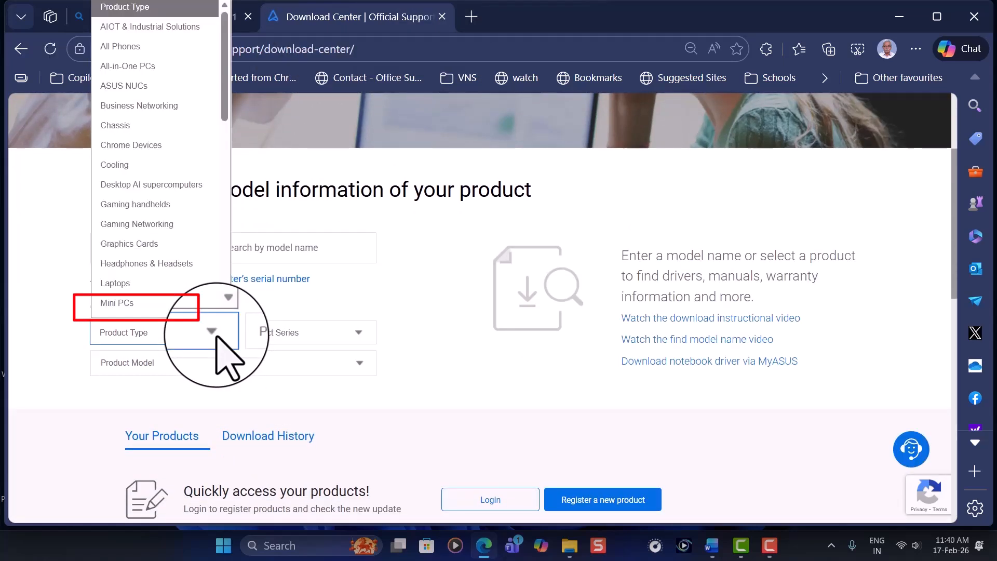
scroll(213, 322, down, 2)
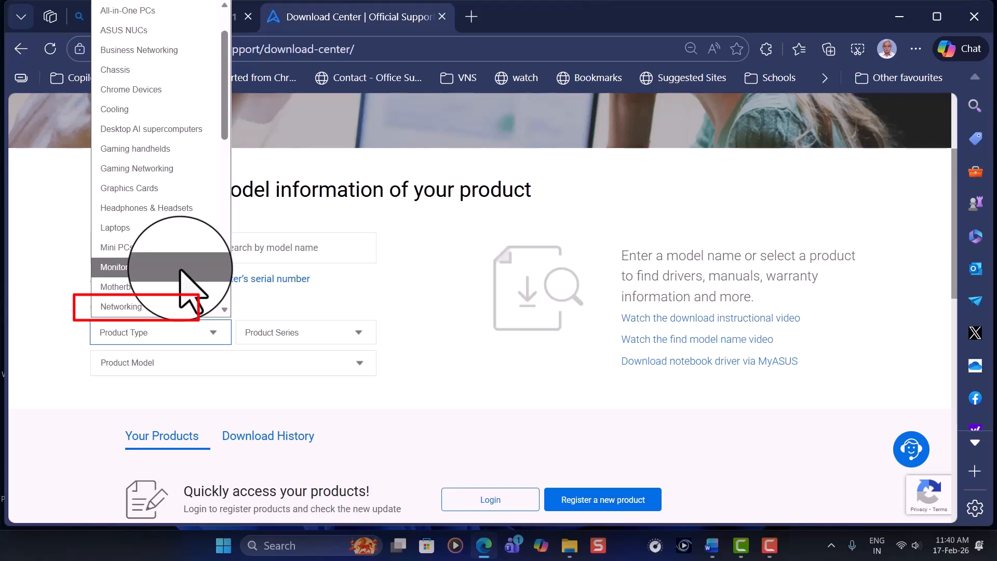
click(190, 287)
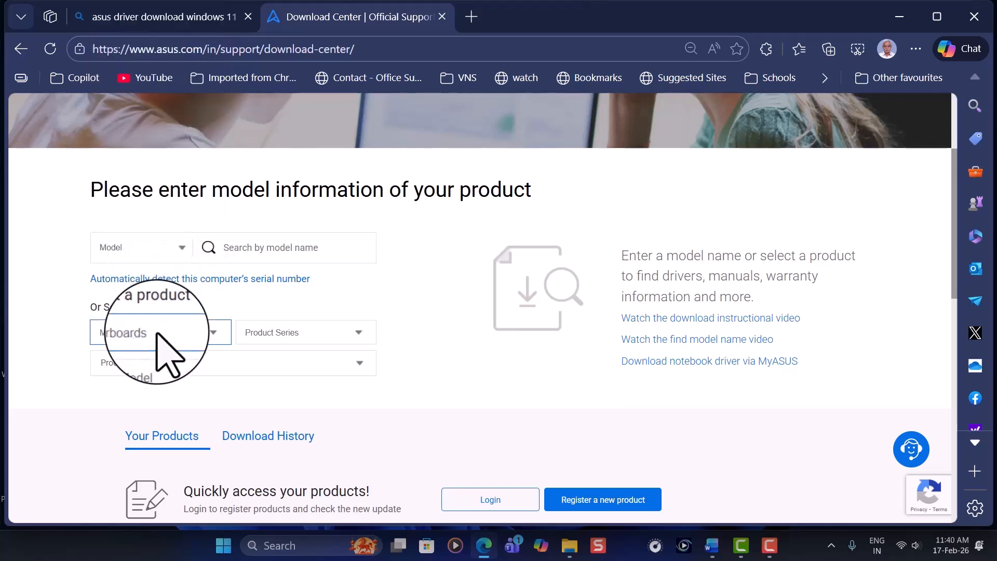
click(355, 333)
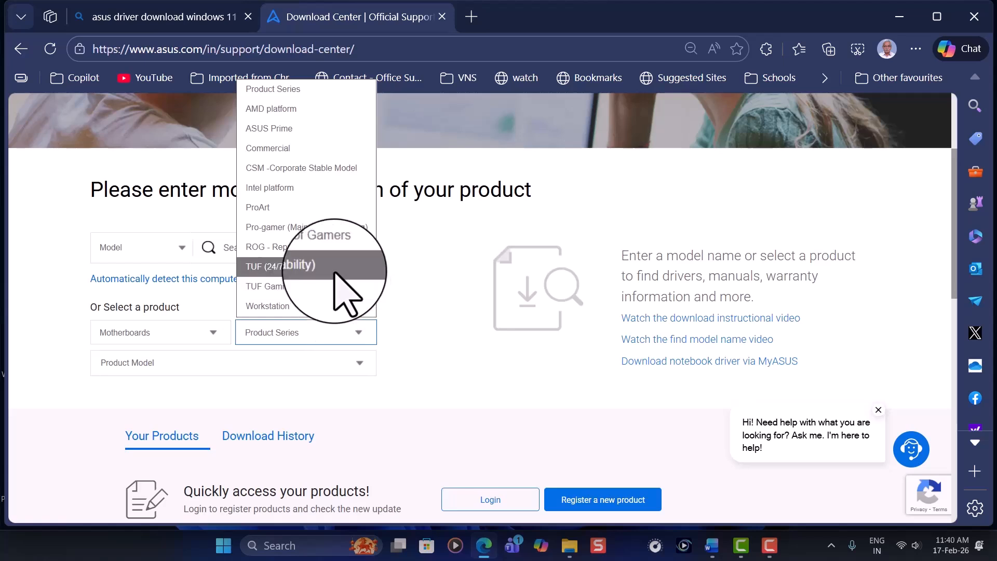
click(294, 128)
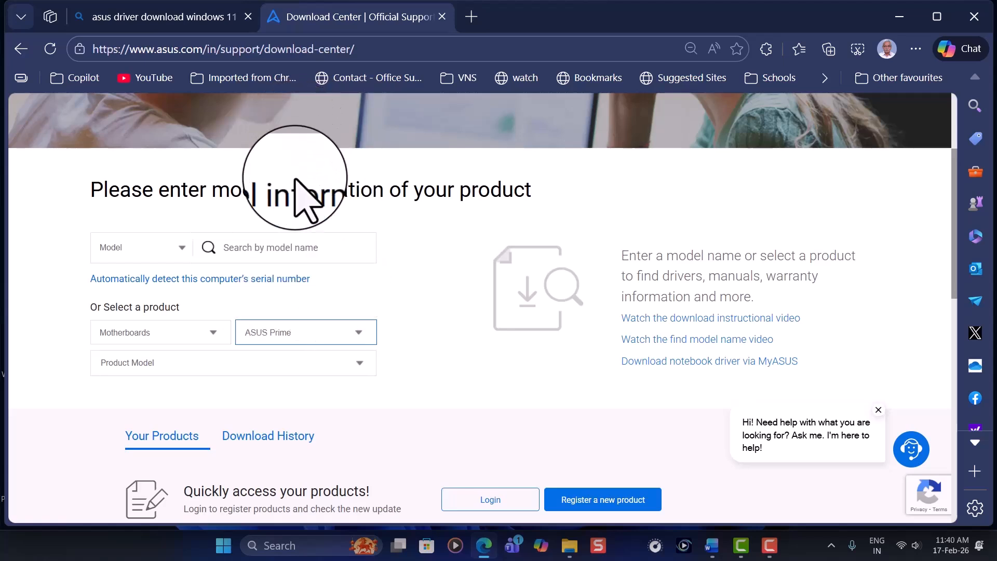
Step: Filter the product models by "H610M" and select PRIME H610M-CS D4
click(356, 364)
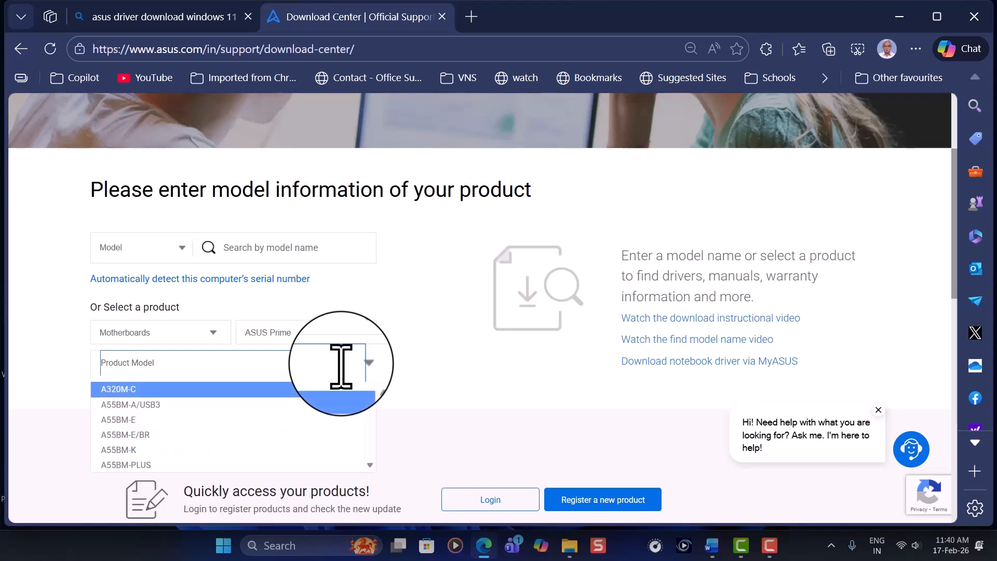
scroll(267, 327, down, 1)
text(H)
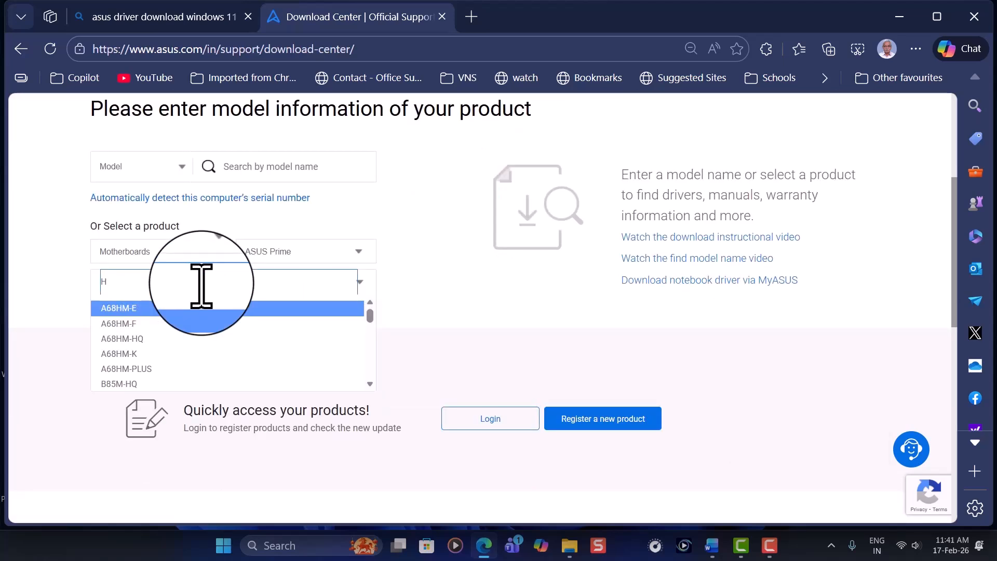
text(610M)
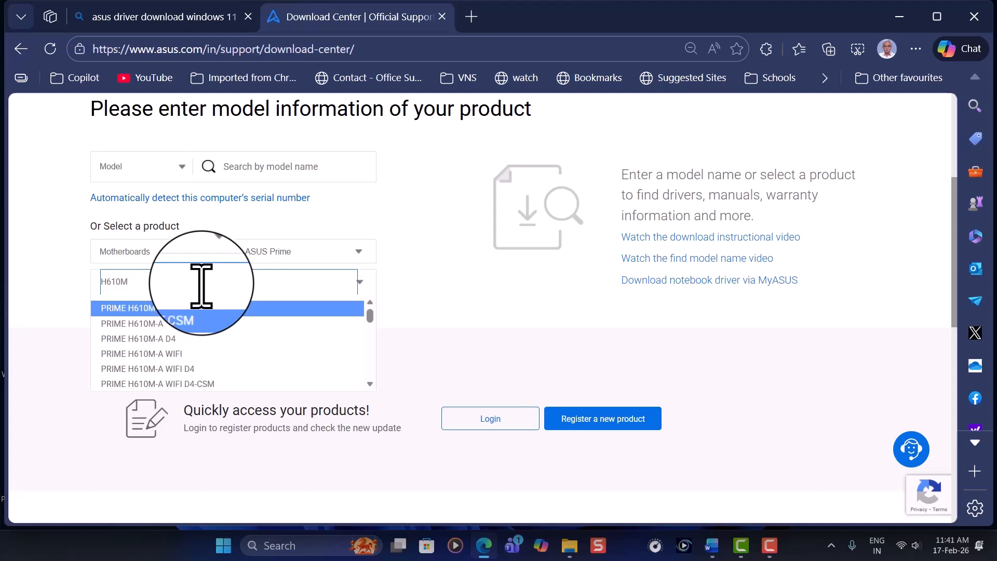
scroll(201, 333, down, 2)
click(183, 338)
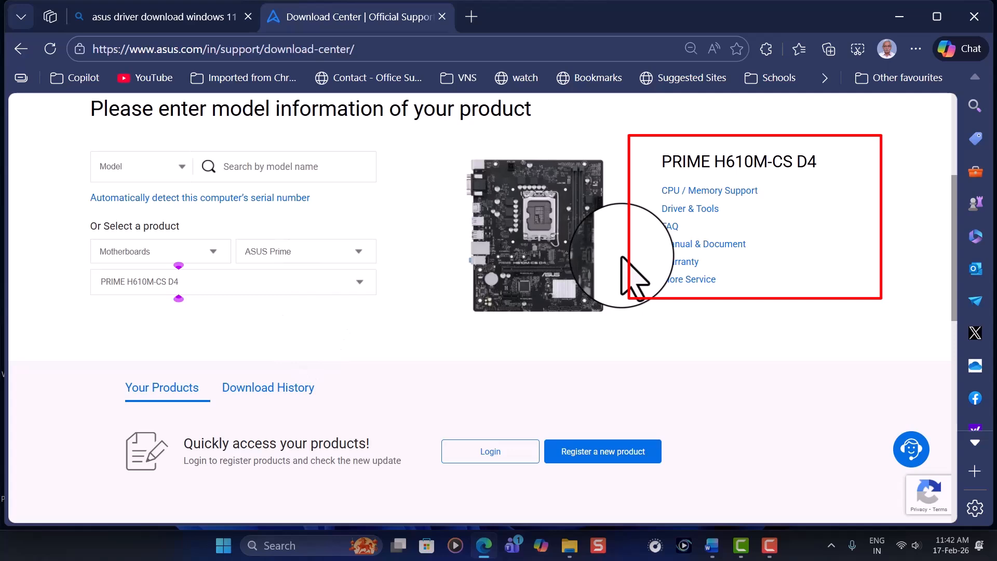
Step: Open the Driver & Tools page for PRIME H610M-CS D4 and download the Realtek Audio Driver v6.0.9888.1 for Windows 11 64-bit
click(692, 210)
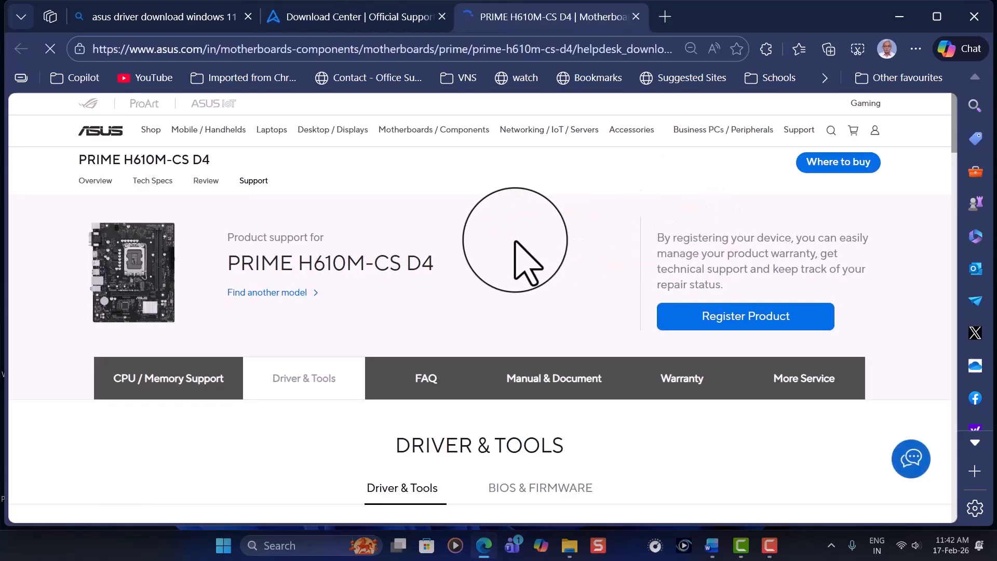
scroll(423, 257, down, 7)
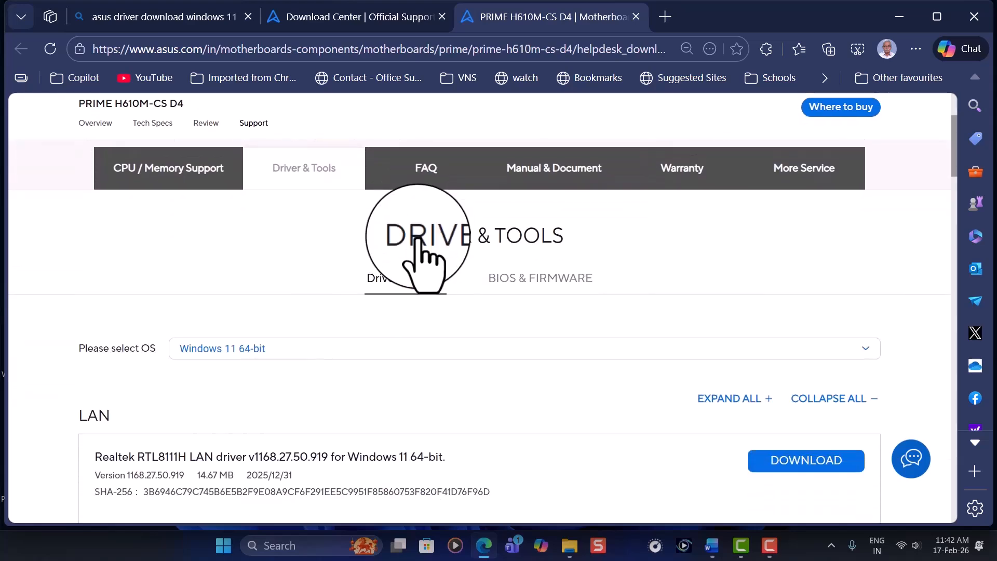
scroll(419, 258, down, 8)
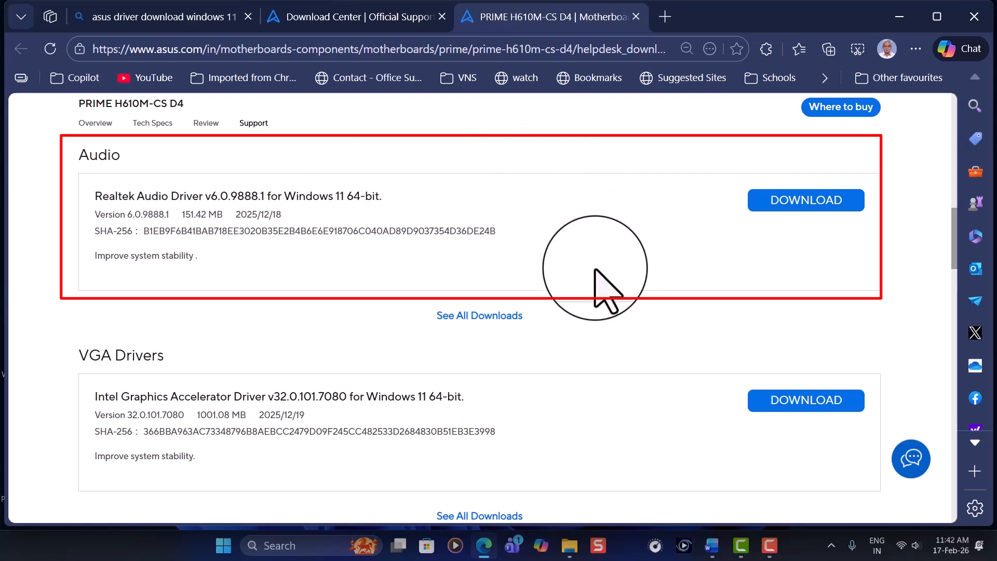
click(811, 205)
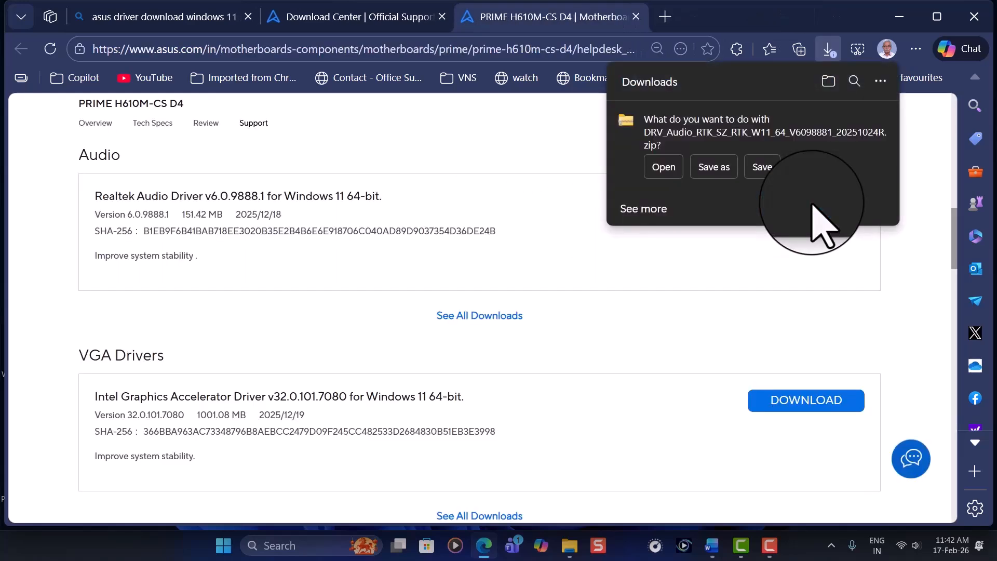
Step: Save the driver zip into a new folder named "Audio Driver" inside the ASUS folder of Installed II 2019
click(709, 168)
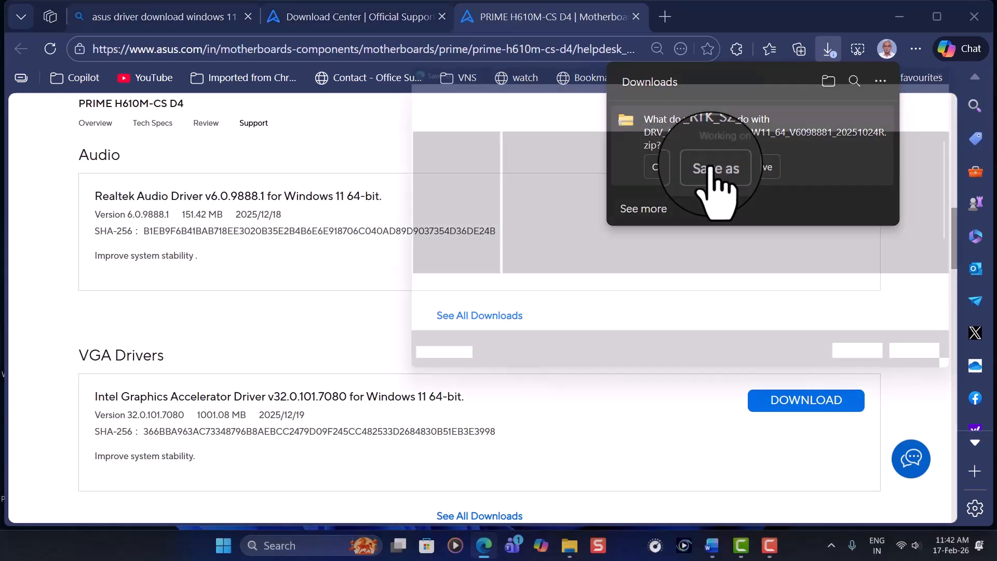
double_click(535, 224)
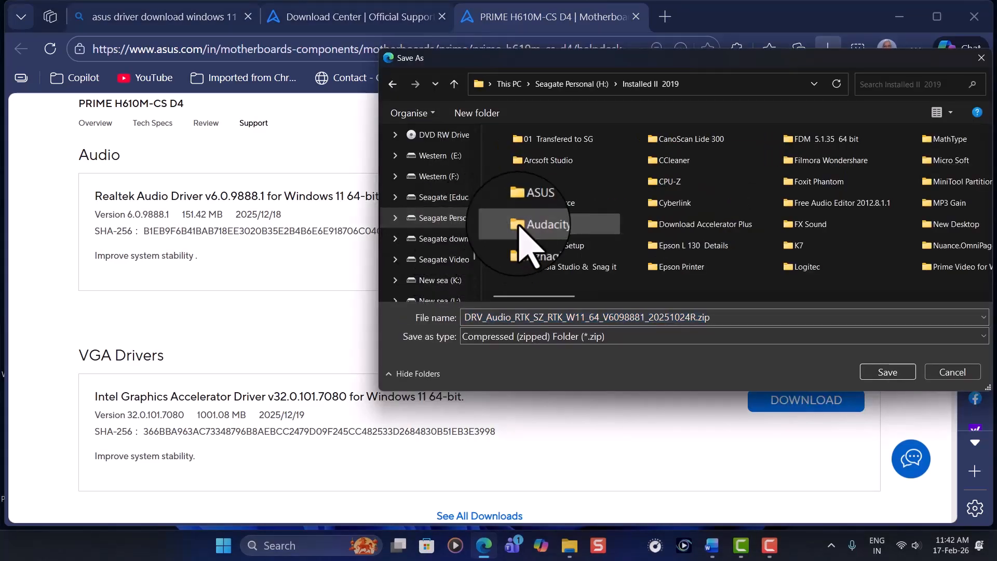
double_click(532, 188)
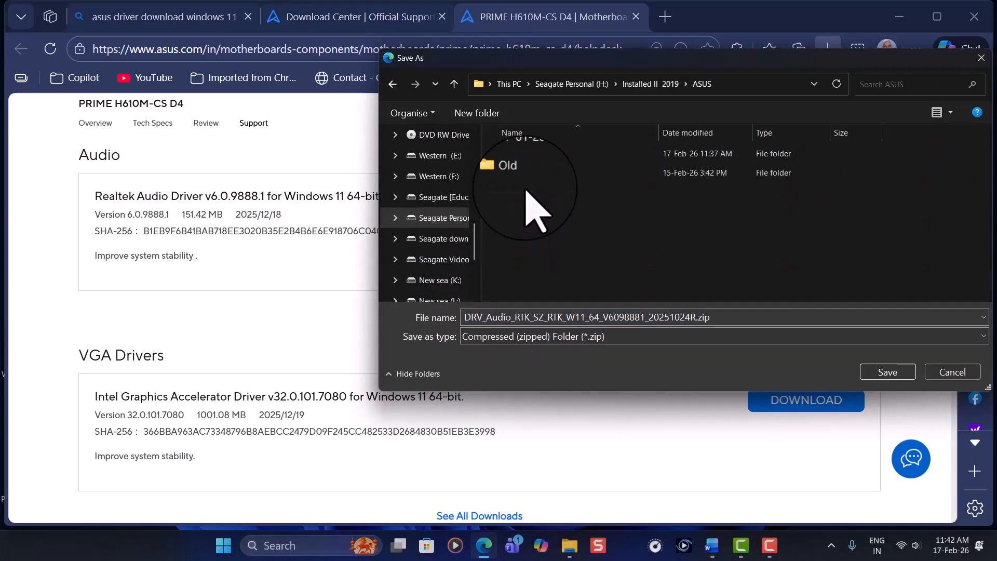
click(492, 114)
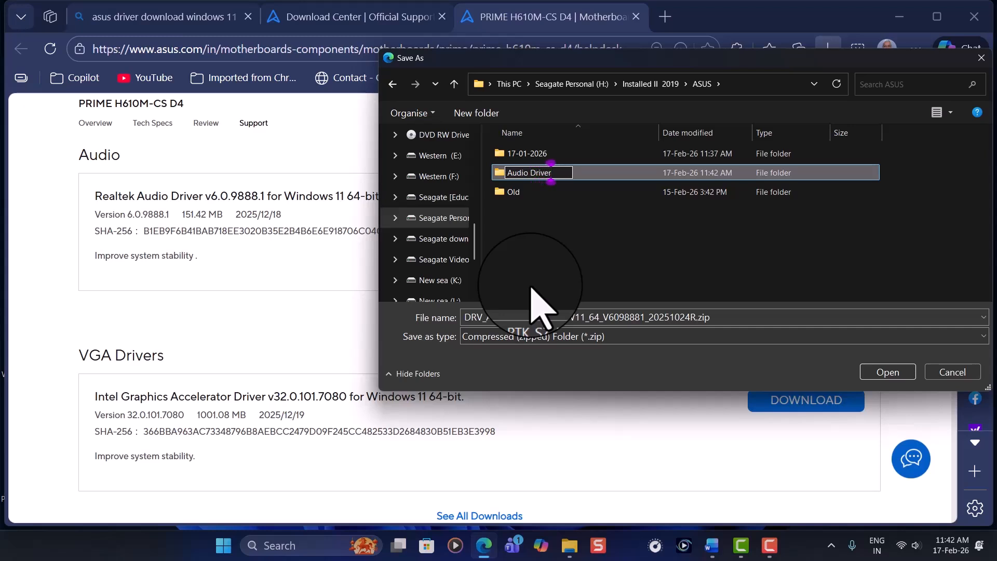
click(557, 275)
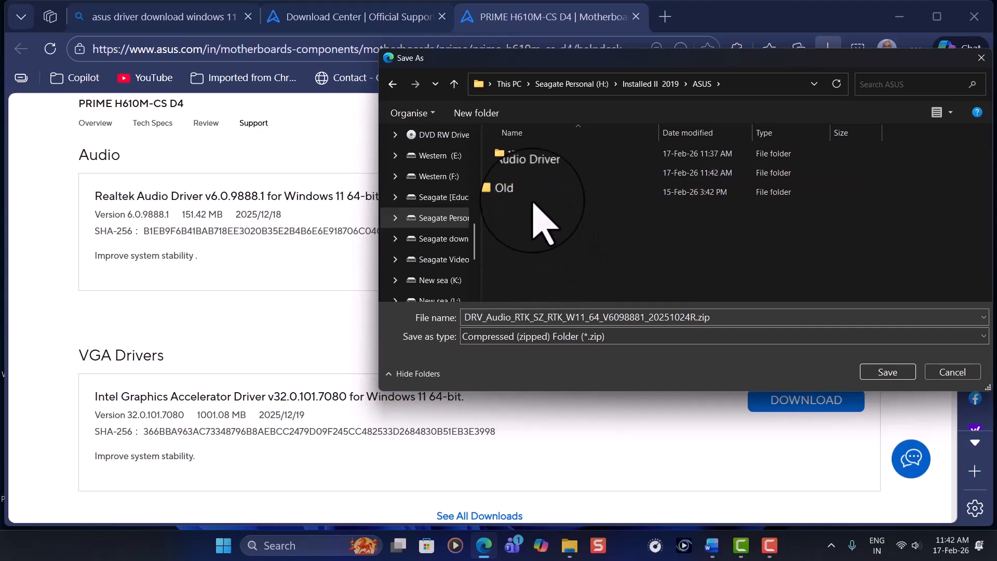
double_click(528, 174)
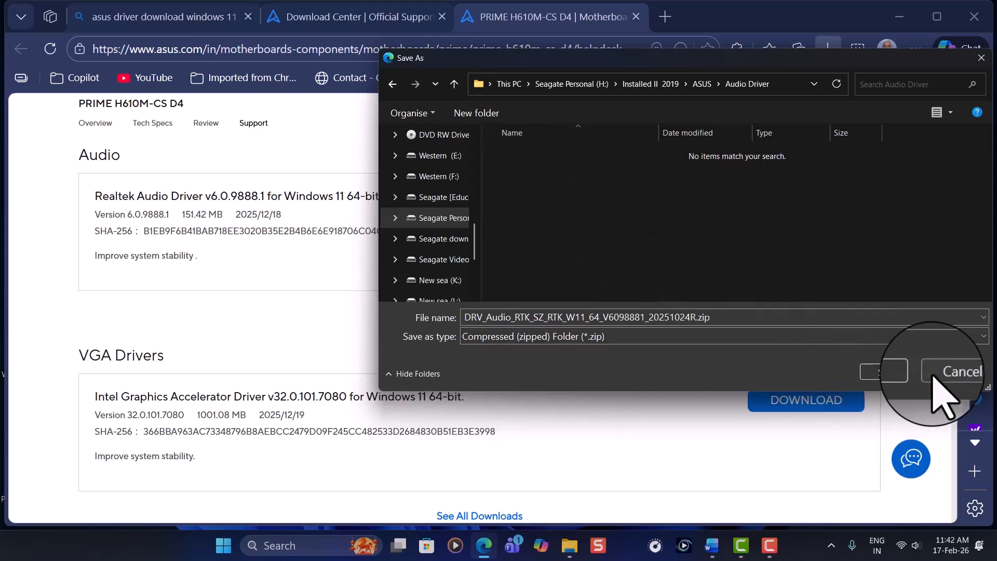
click(890, 372)
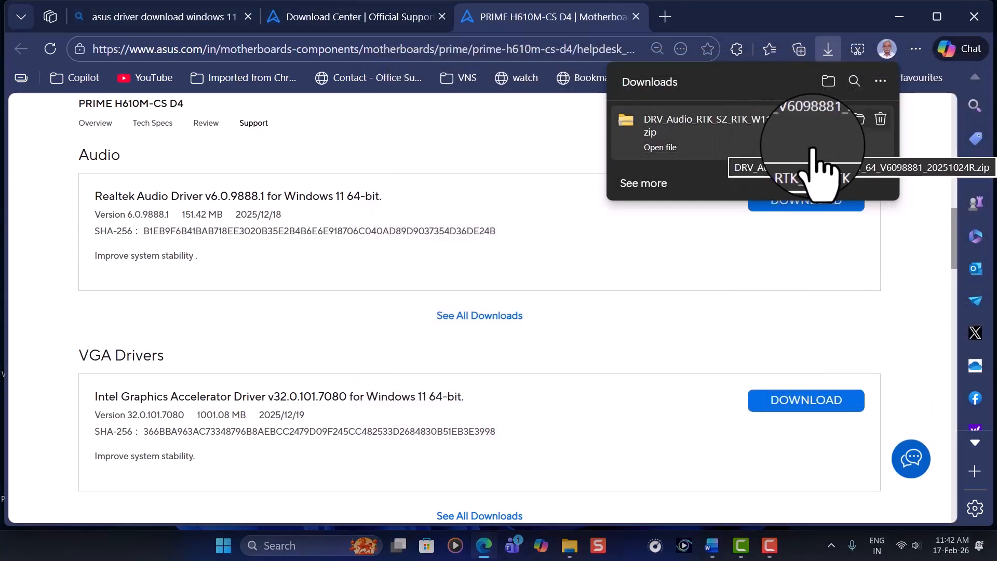
Step: Open the downloaded driver zip from its folder, run AsusSetup.exe and choose to extract all files first
click(863, 111)
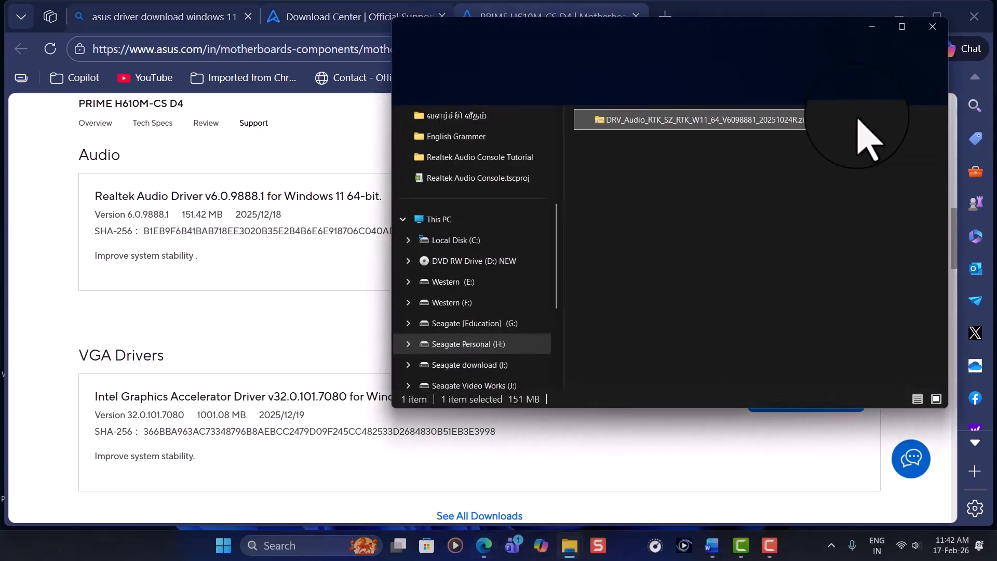
double_click(603, 123)
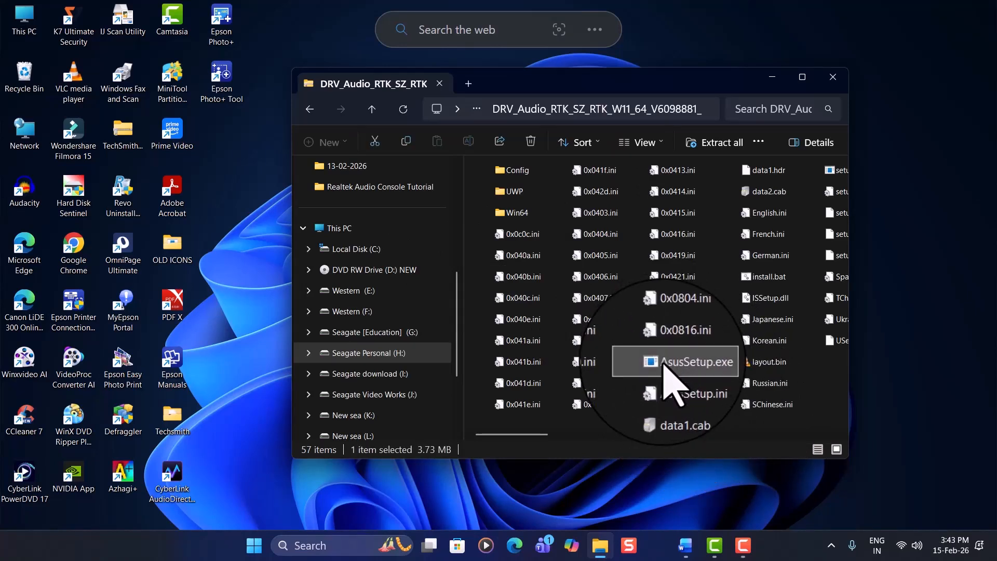
right_click(668, 372)
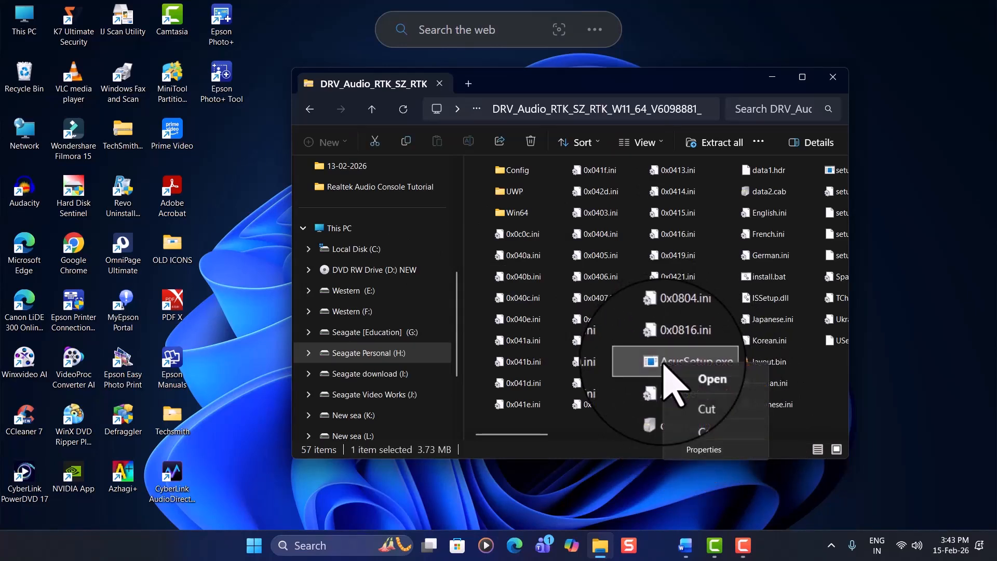
click(695, 380)
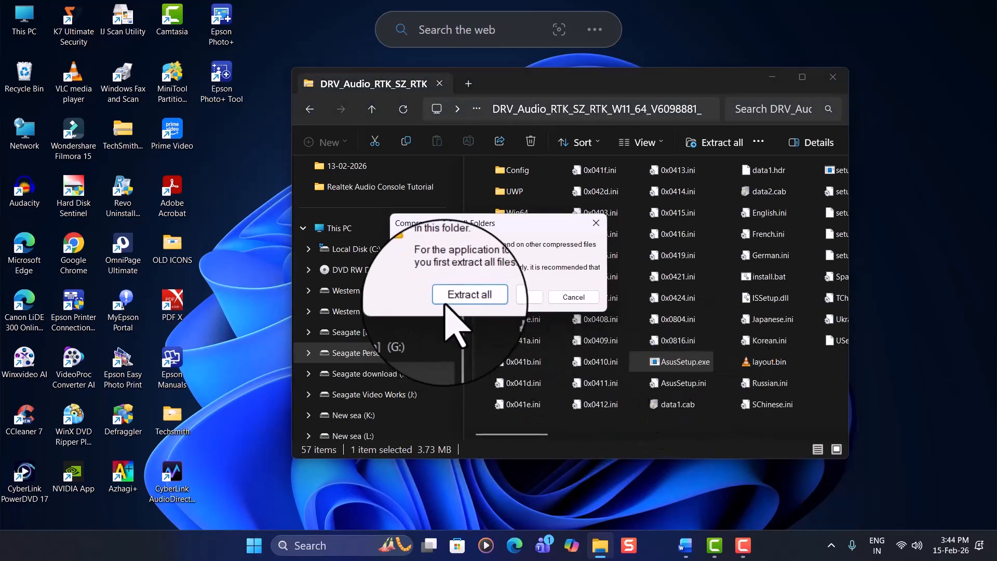
click(461, 297)
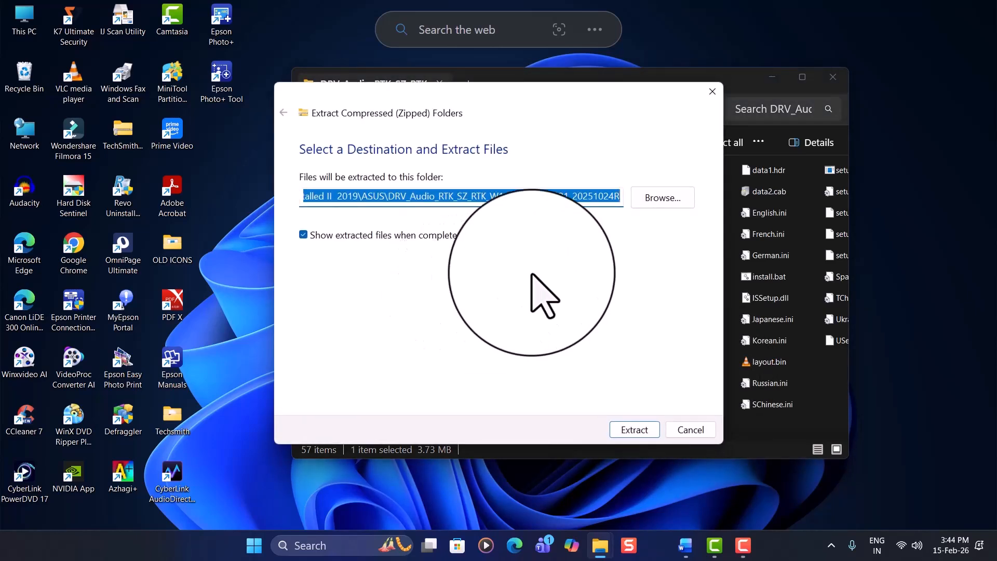
Step: Set the extraction destination to a new folder named "Audio RelTek" in Installed II 2019\ASUS on the H: drive
click(669, 201)
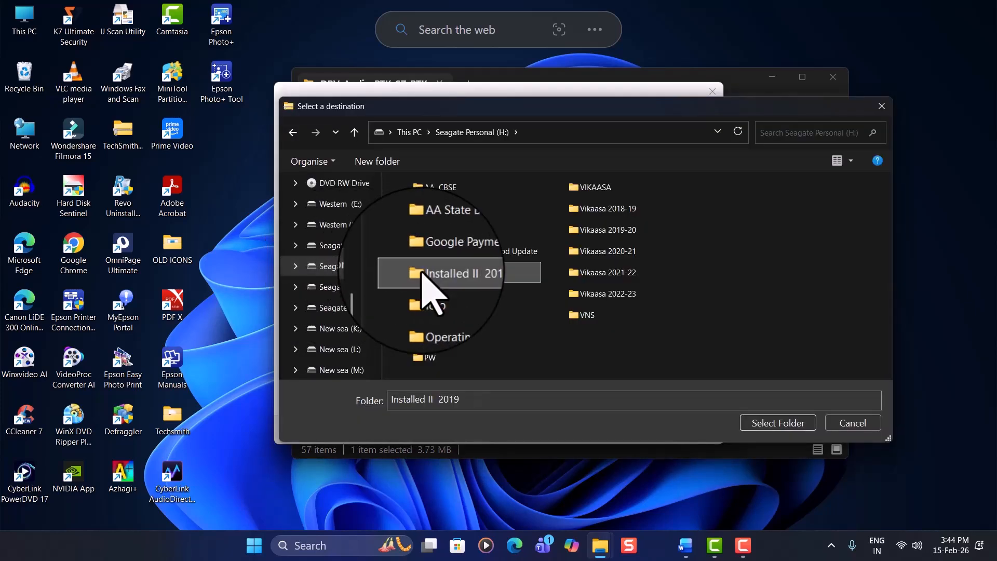
double_click(423, 273)
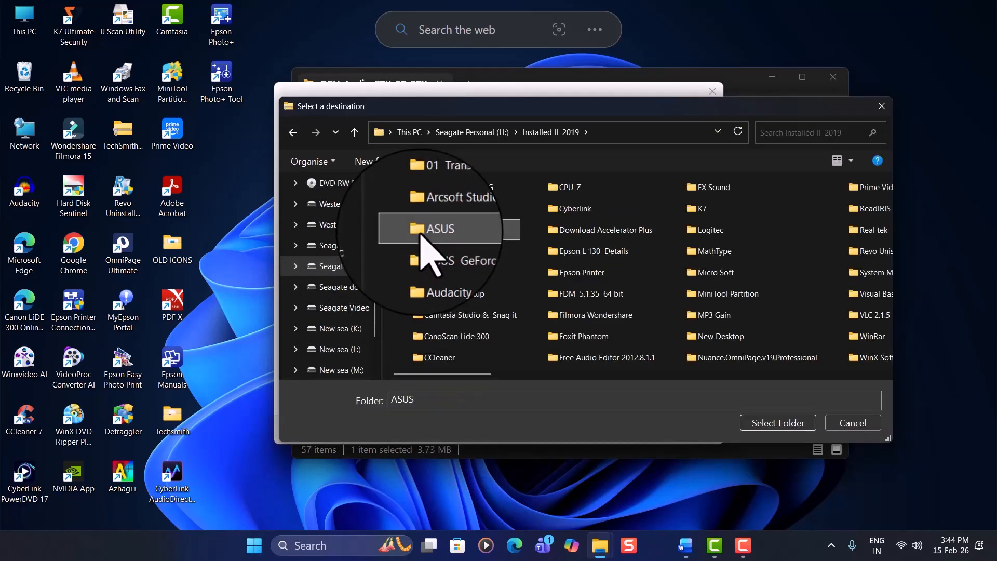
double_click(421, 238)
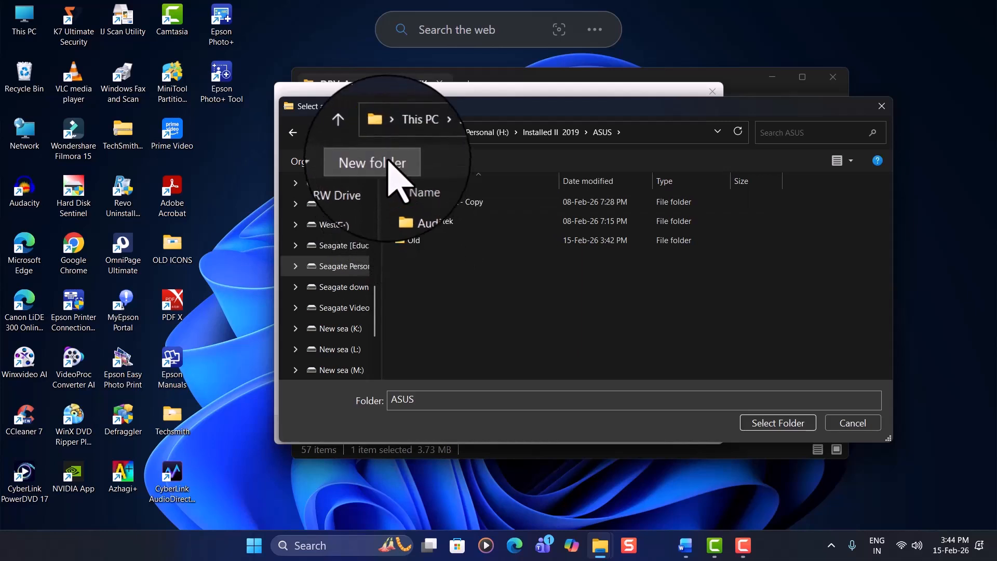
click(388, 162)
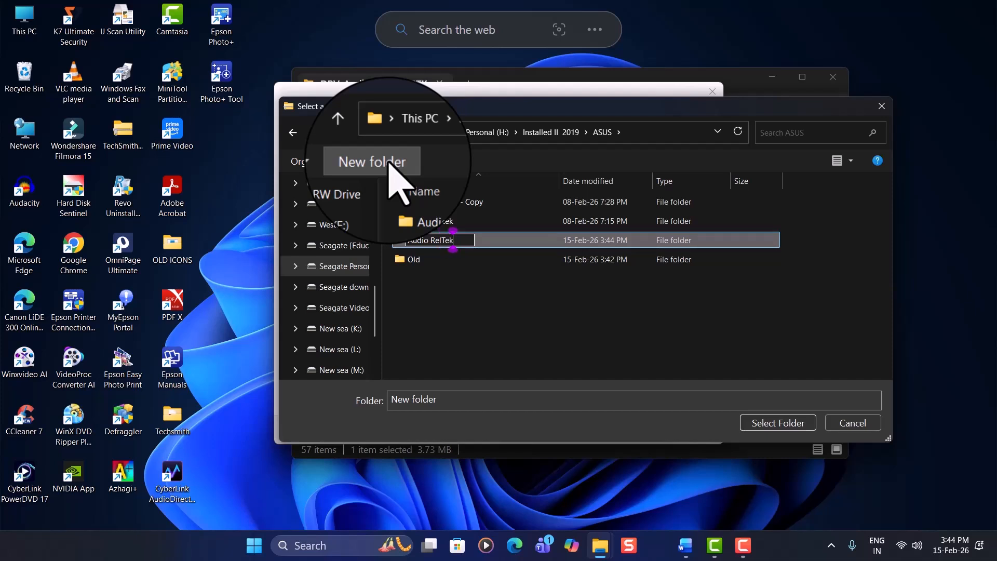
click(470, 306)
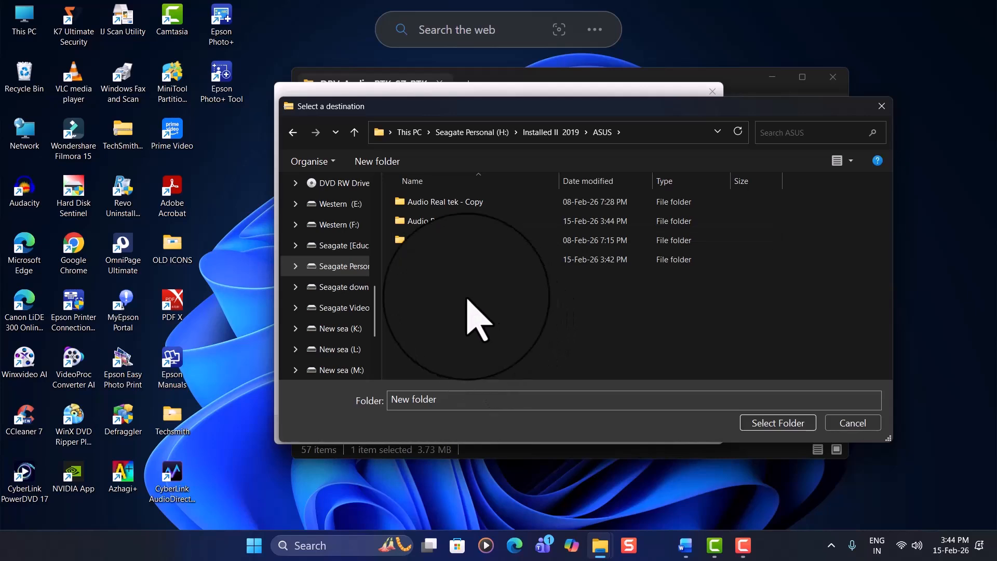
click(438, 220)
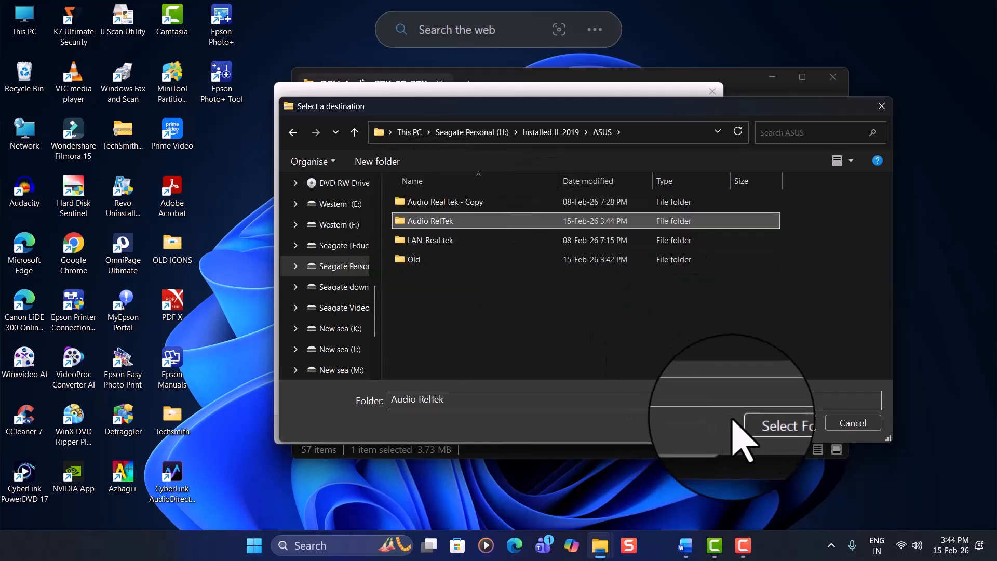
click(779, 423)
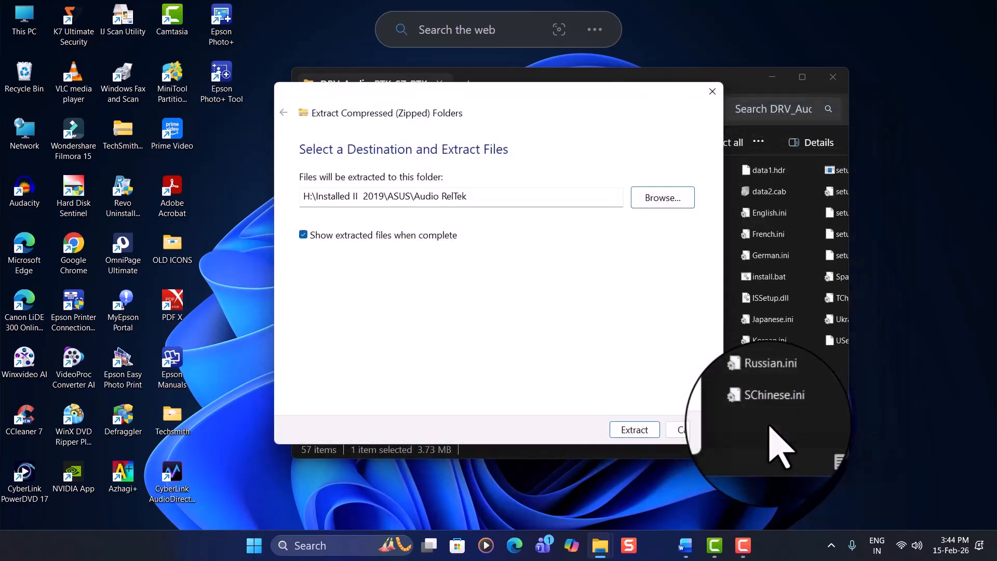
Step: Extract the driver files and minimize both File Explorer windows
click(629, 431)
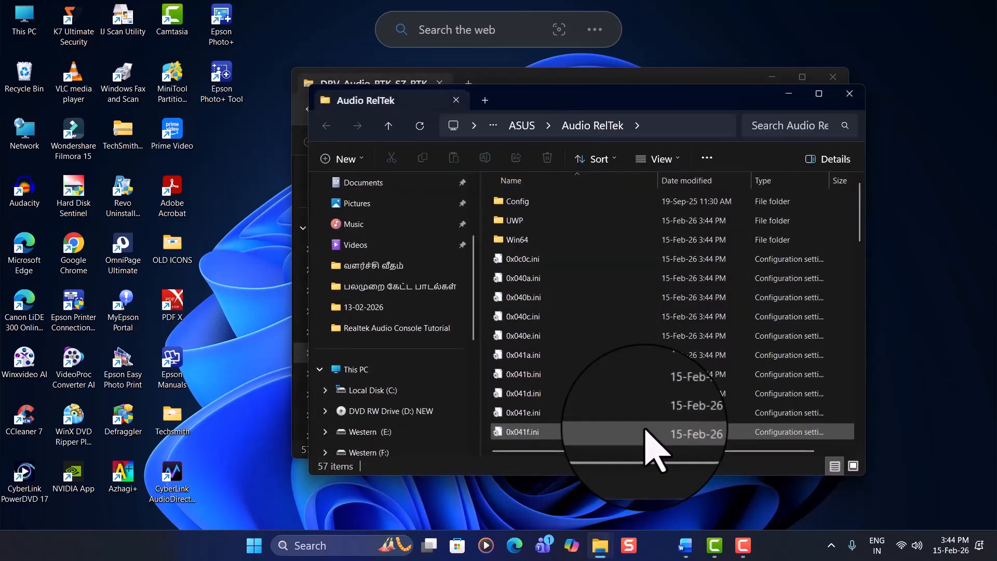
click(789, 92)
click(768, 67)
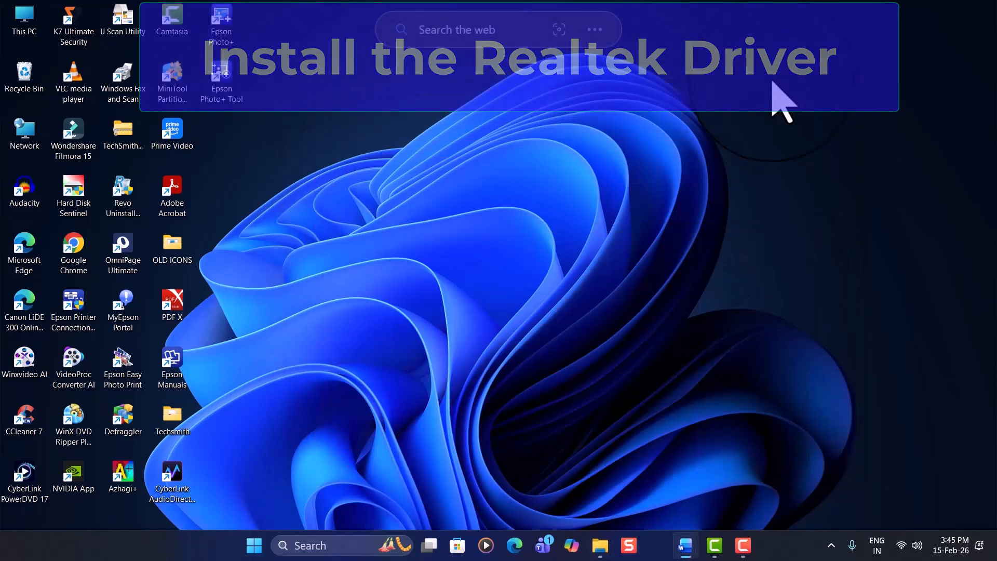
Step: Switch to Device Manager and start adding drivers for the computer at the root of the device tree
click(329, 542)
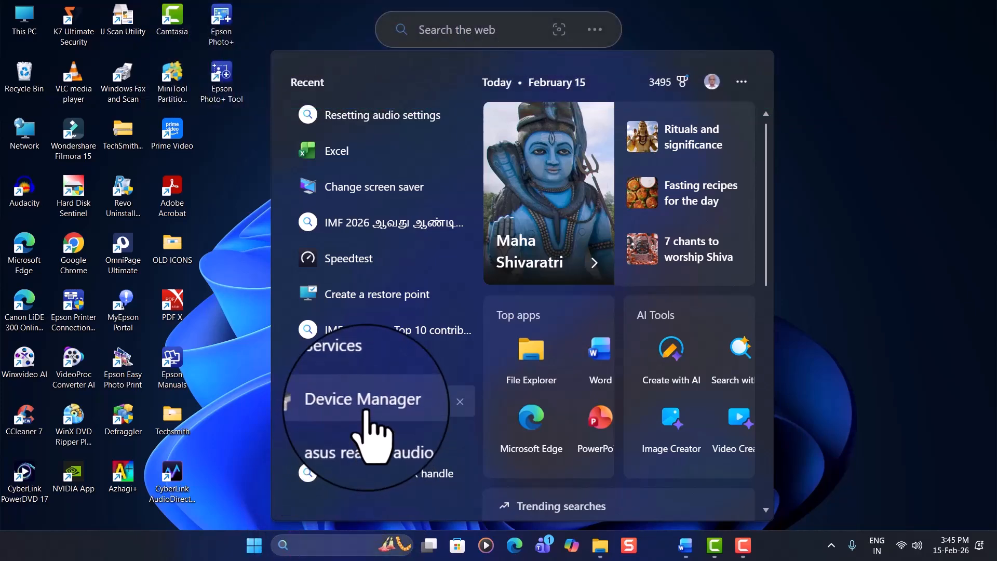
click(365, 410)
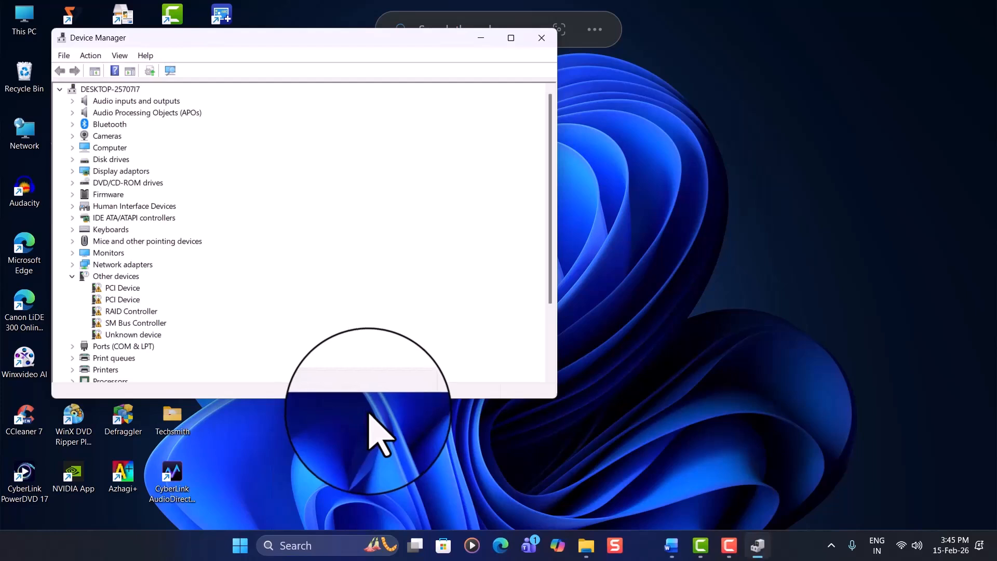
right_click(115, 88)
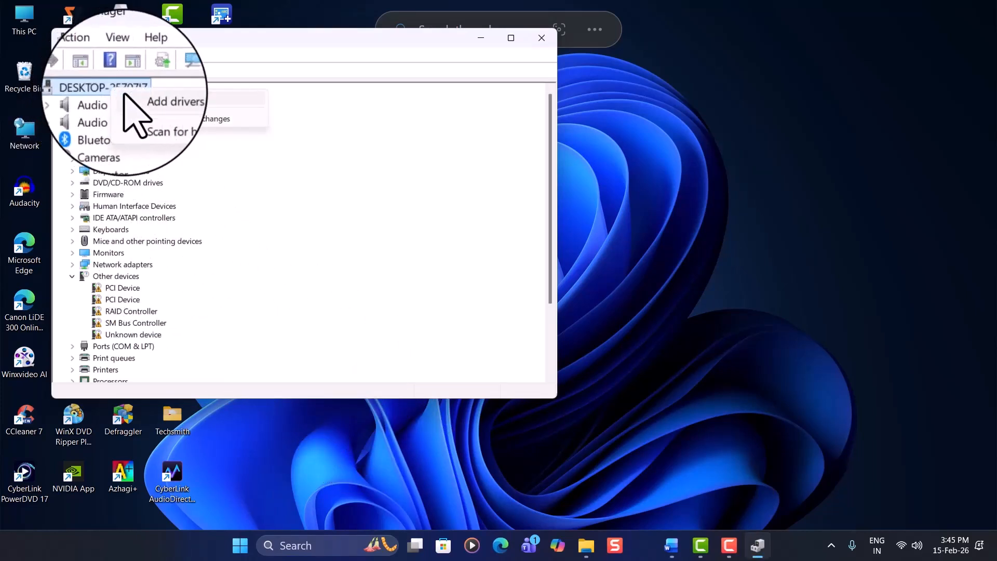
click(163, 96)
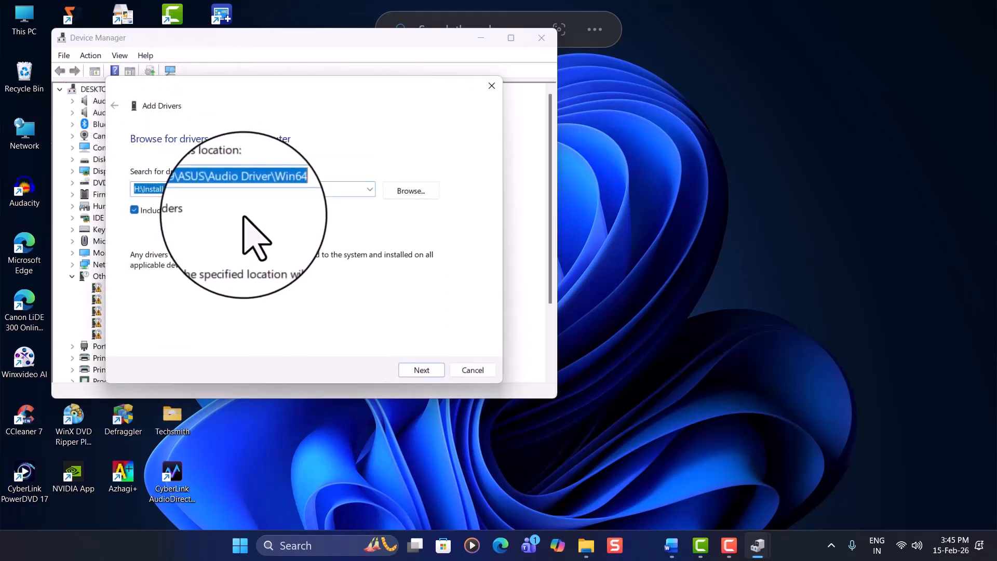
Step: Set the driver search location to the Win64 folder inside ASUS\Audio RelTek
click(407, 191)
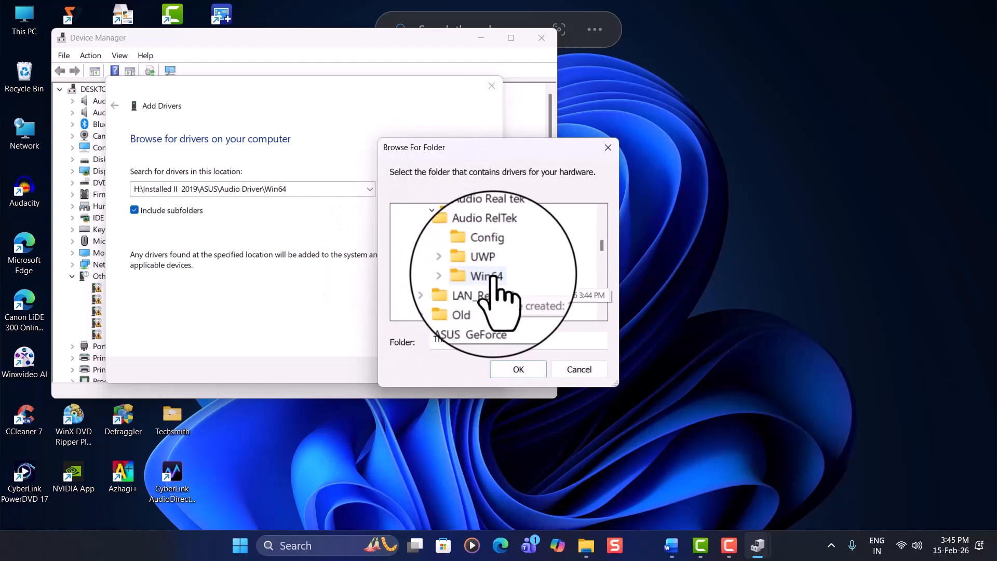
click(491, 276)
scroll(481, 276, up, 1)
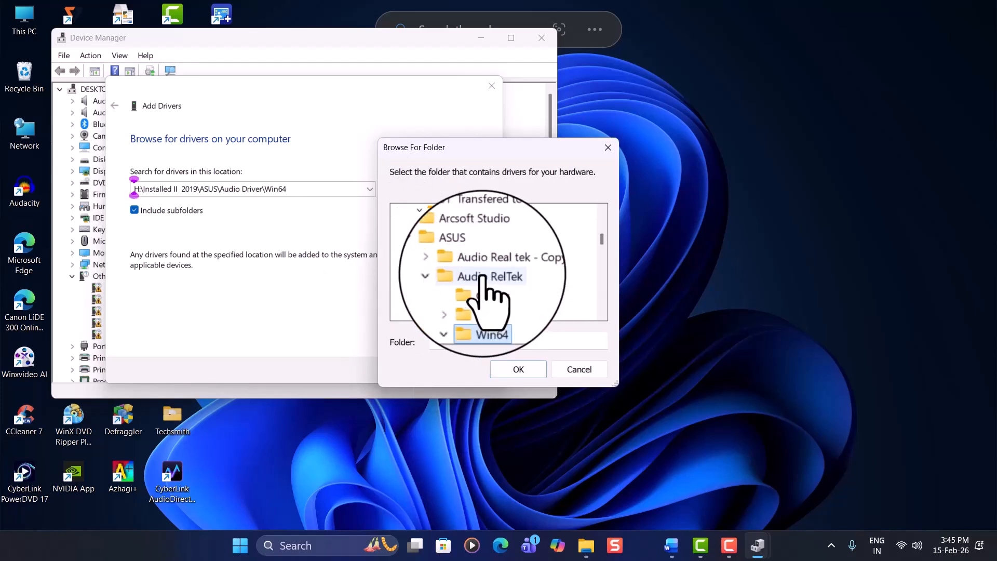
scroll(483, 280, down, 2)
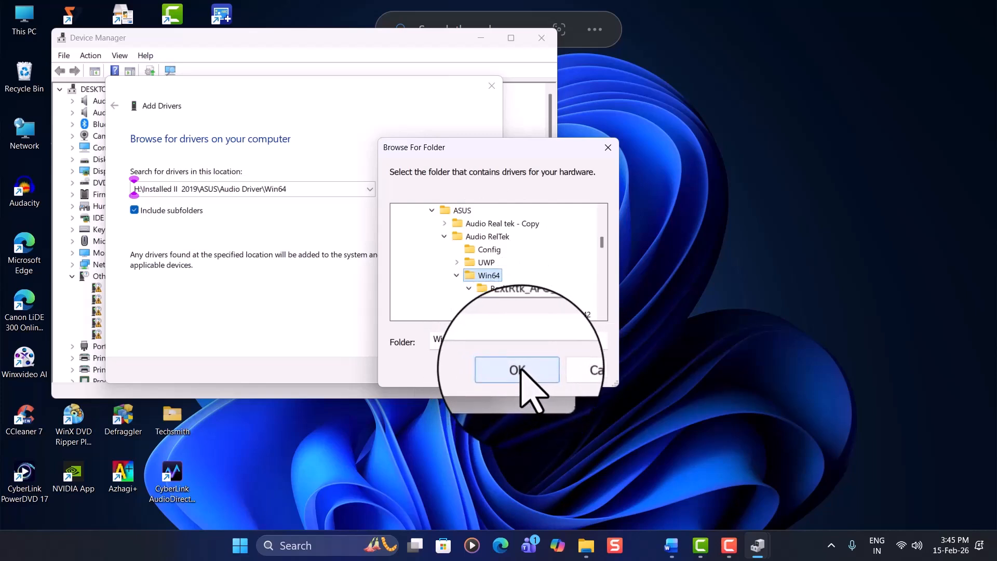
click(519, 368)
Step: Install the drivers from the chosen location with subfolders included, and close the Add Drivers wizard
click(134, 210)
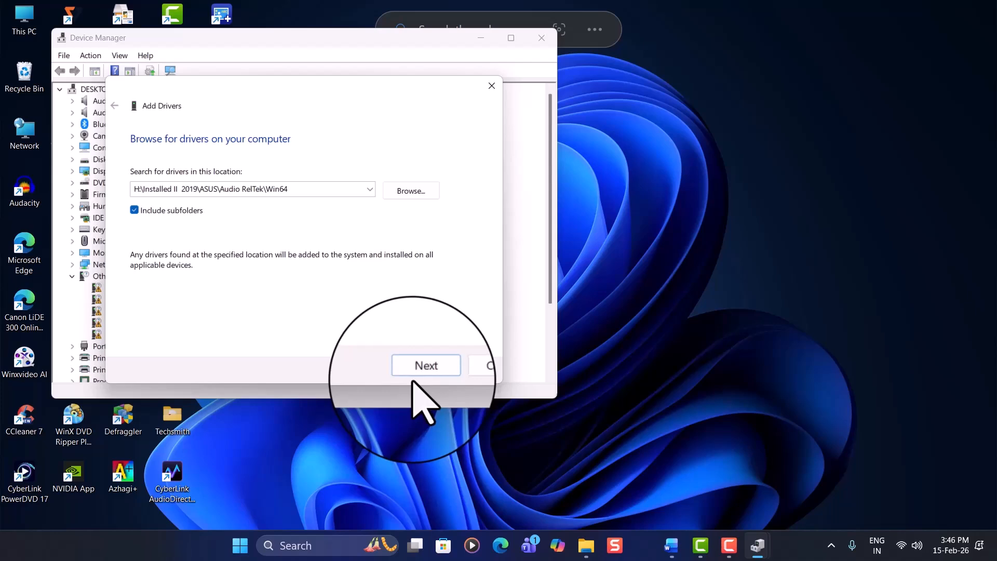
click(406, 368)
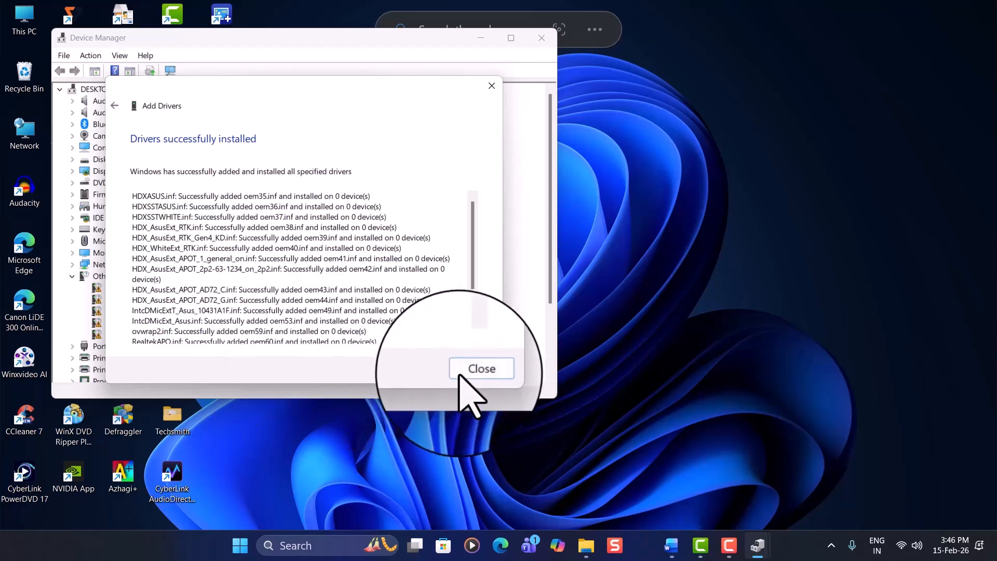
click(468, 367)
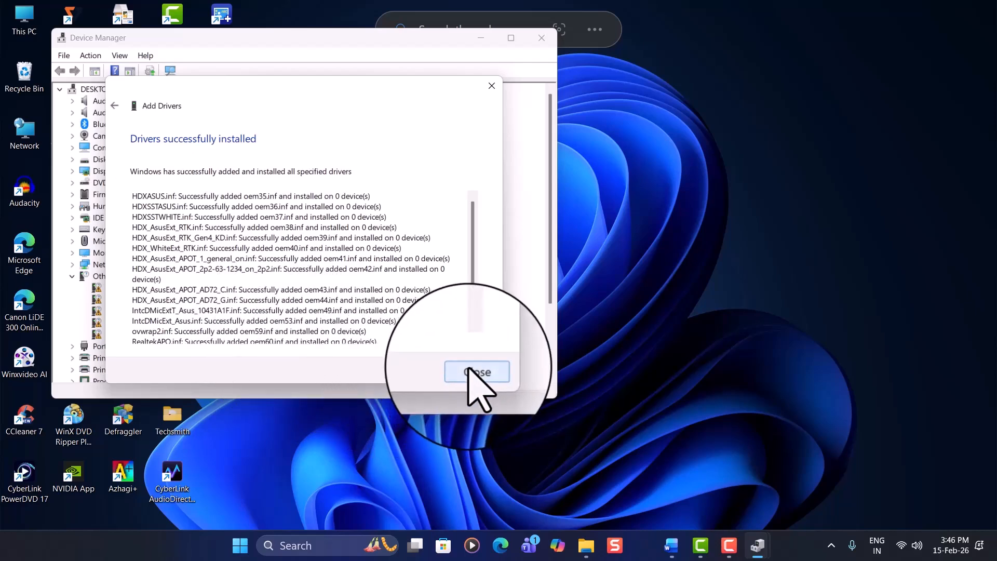
Step: Close the finished Add Drivers wizard and open the list of startup apps in Task Manager
click(469, 369)
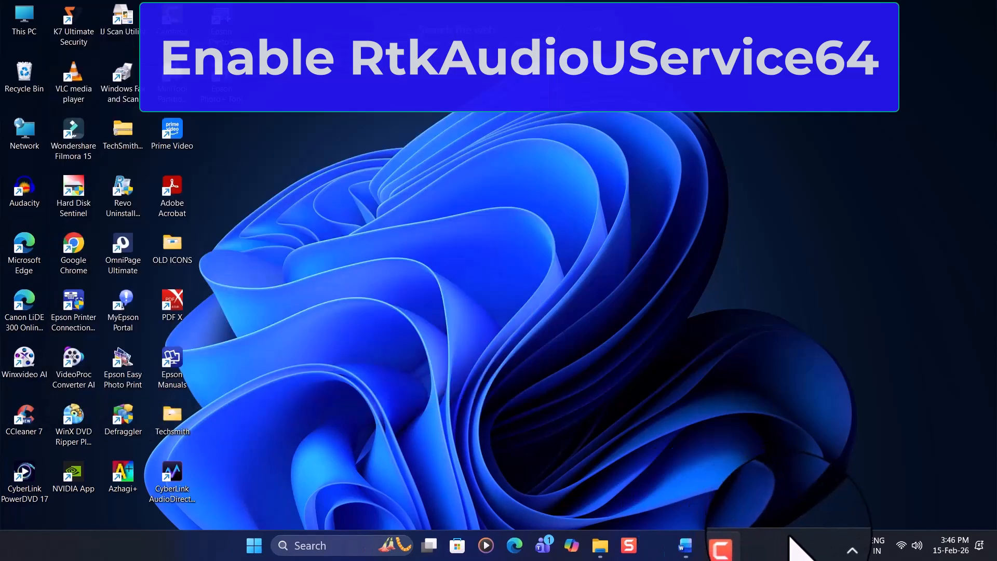
right_click(787, 554)
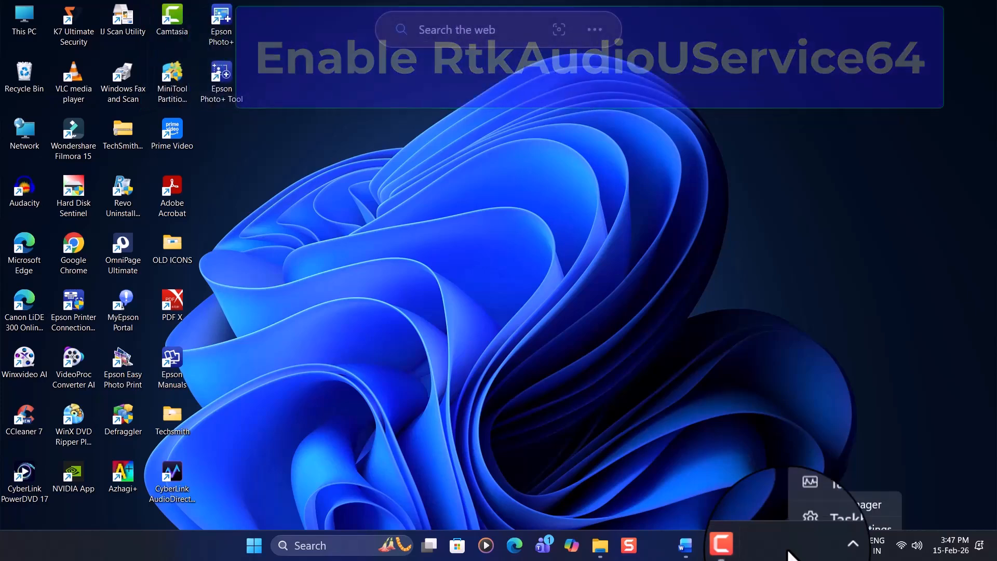
click(835, 493)
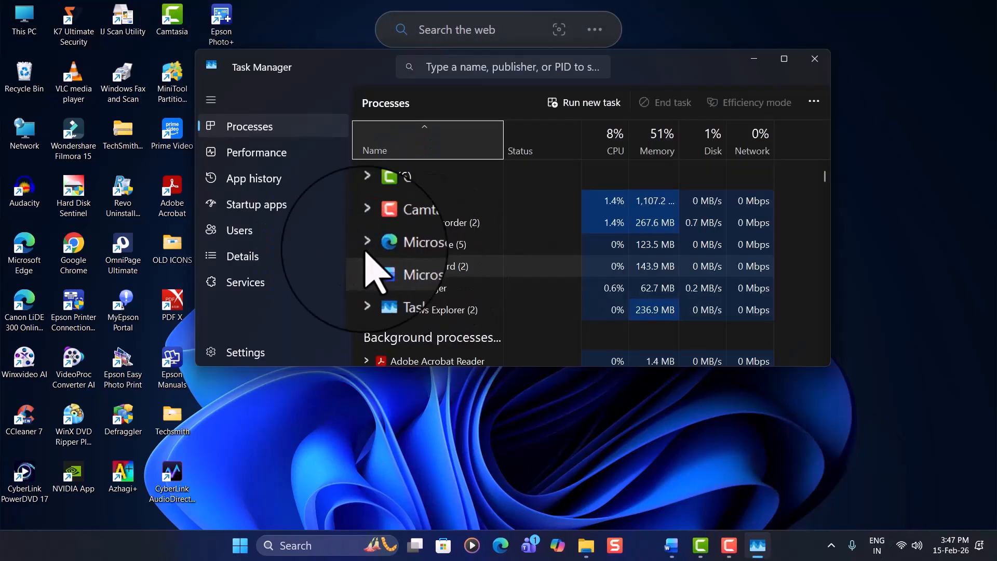
click(263, 208)
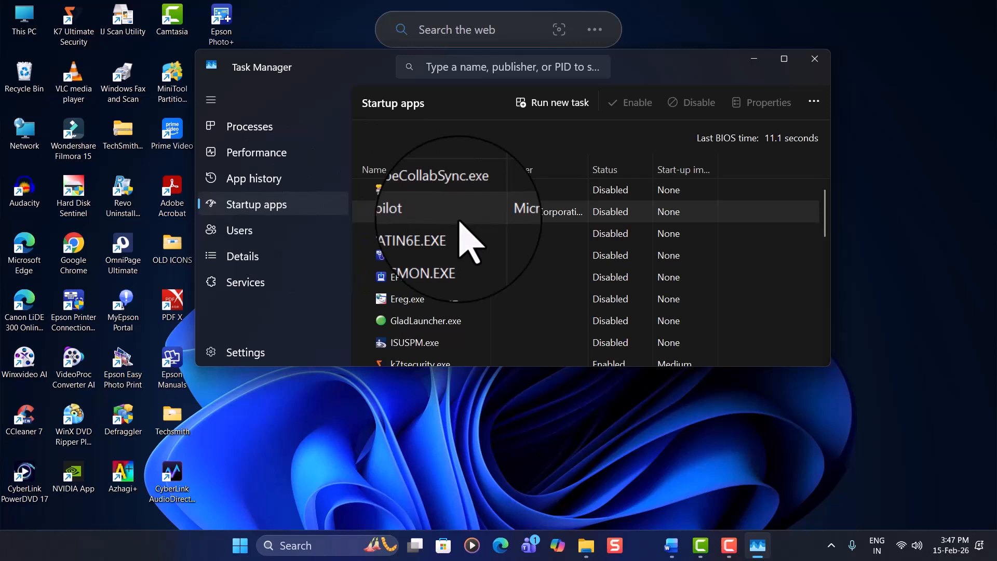
Step: Check the startup status of RtkAudUService64.exe in the startup apps list, and close Task Manager
scroll(463, 278, down, 10)
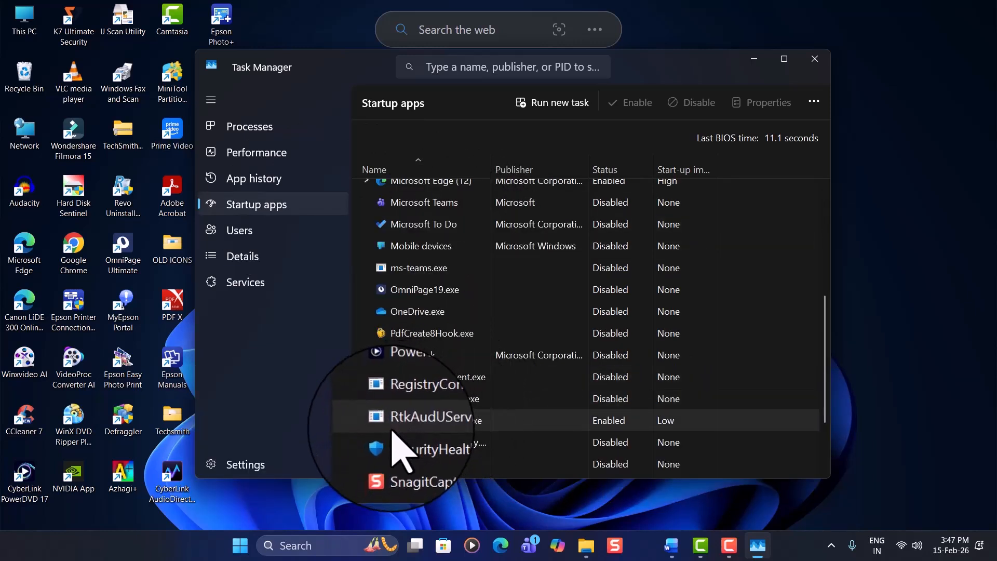
click(418, 421)
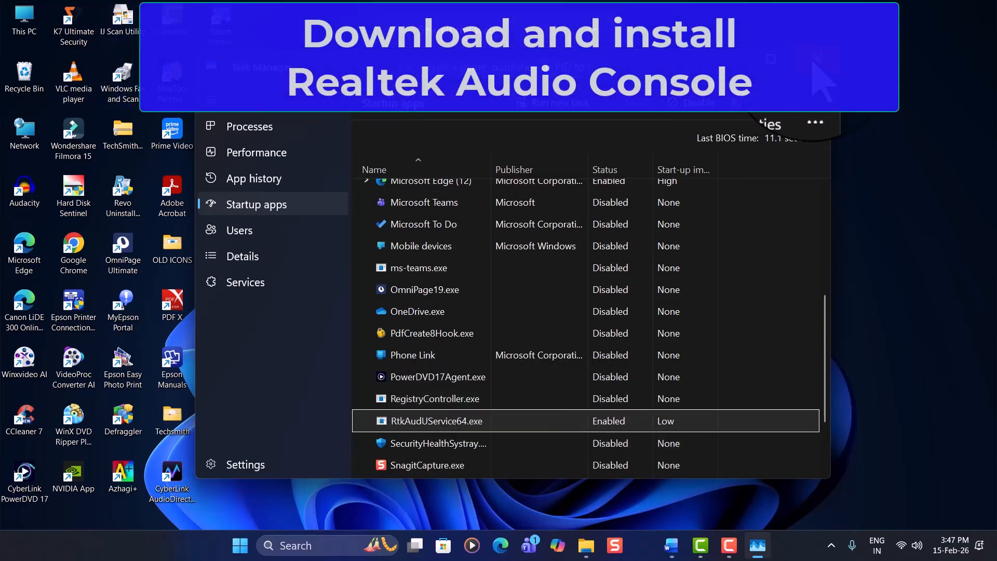
click(815, 65)
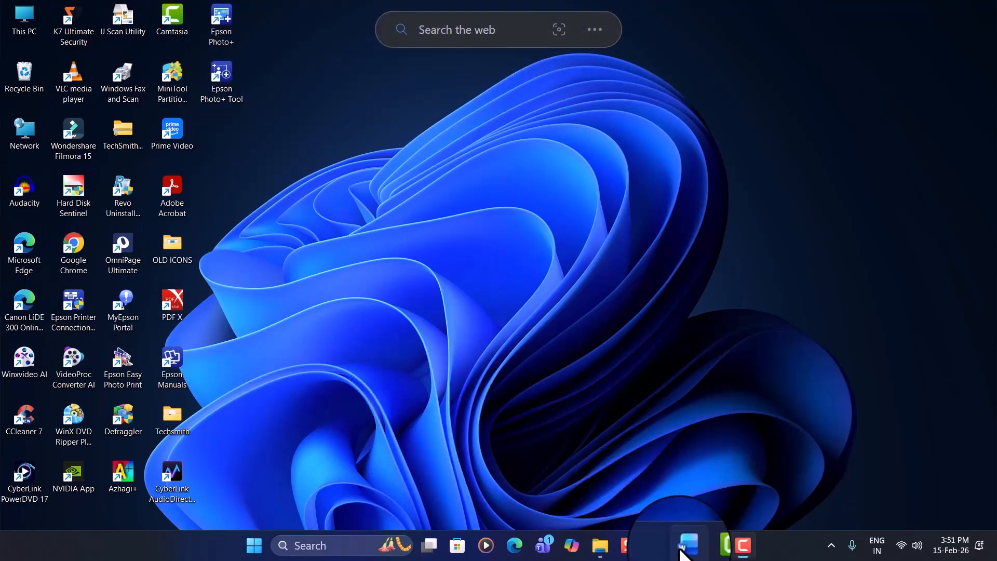
Step: Switch to Microsoft store.docx in Word, follow its Realtek Audio Control link and view that app in the Microsoft Store app
click(686, 546)
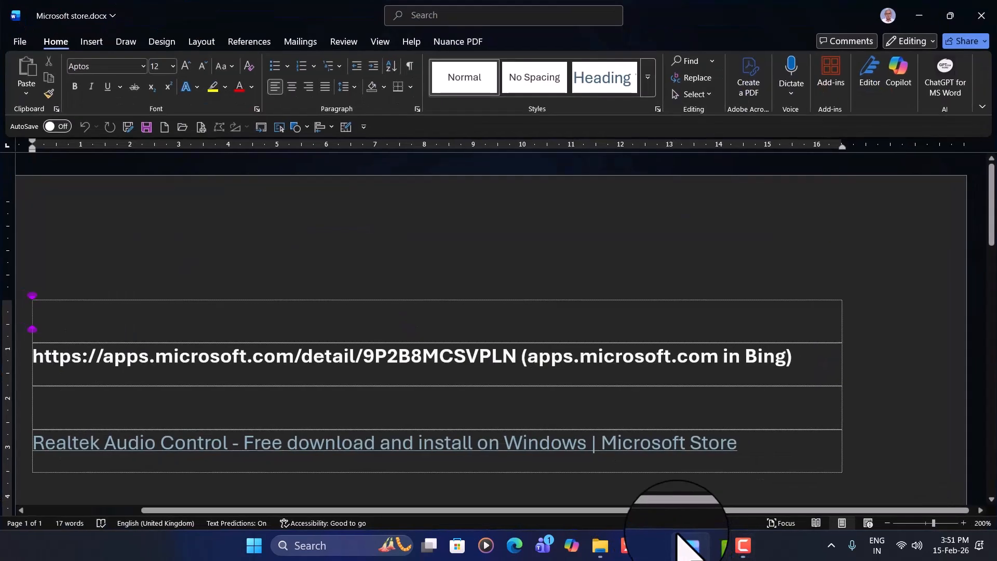
ctrl+click(562, 448)
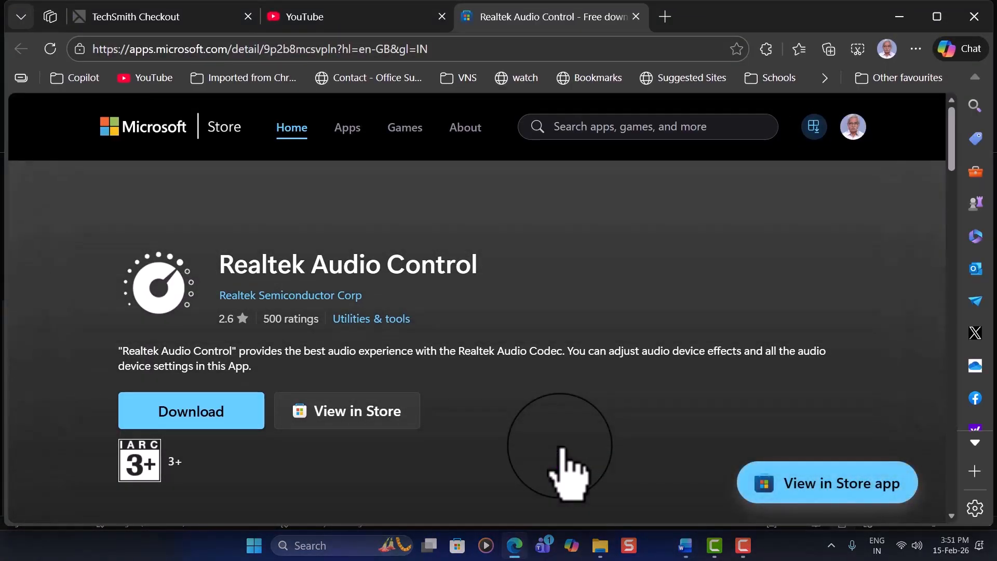
click(347, 411)
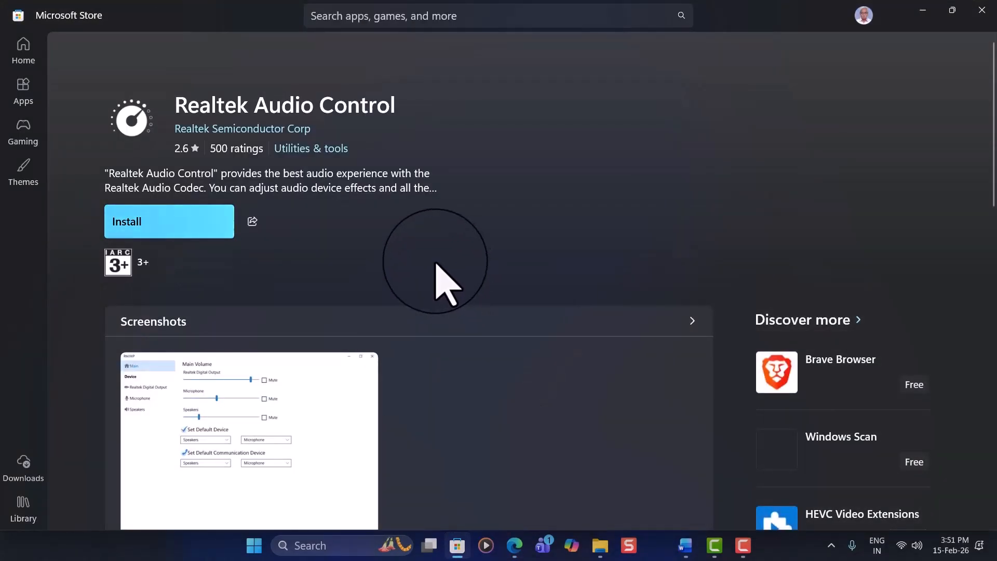
Step: Install Realtek Audio Control, and launch it to show its device advanced settings
click(165, 221)
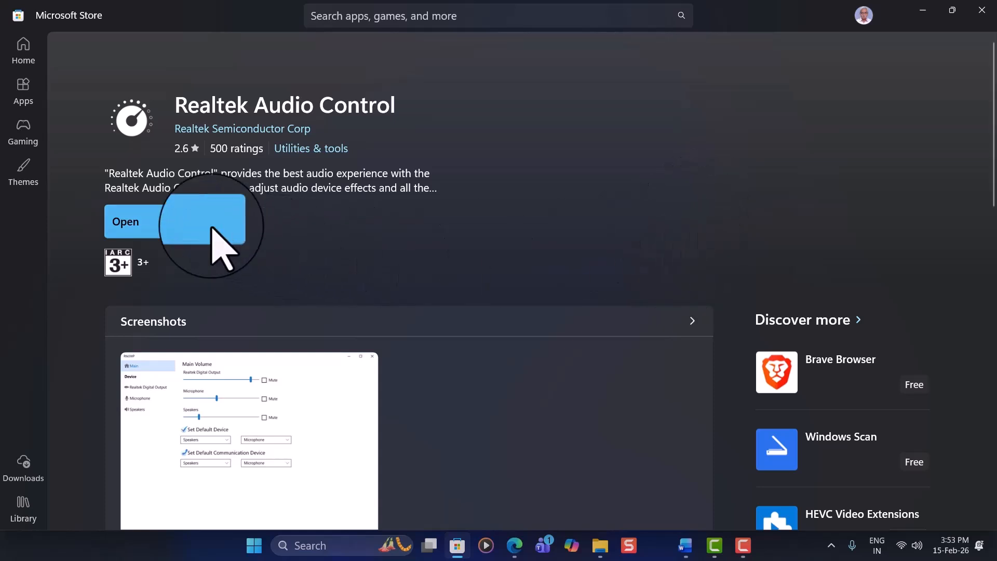
click(179, 228)
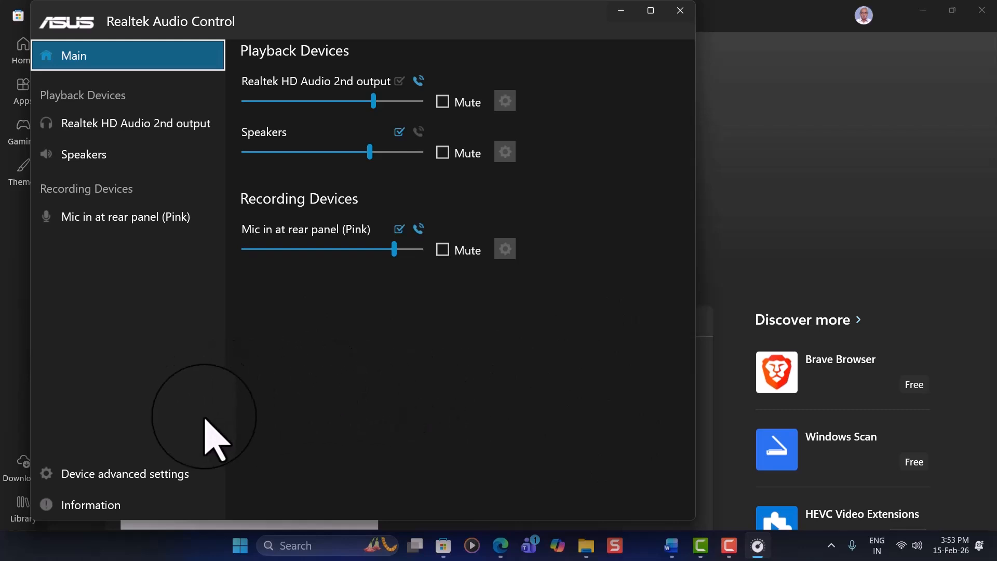
click(158, 475)
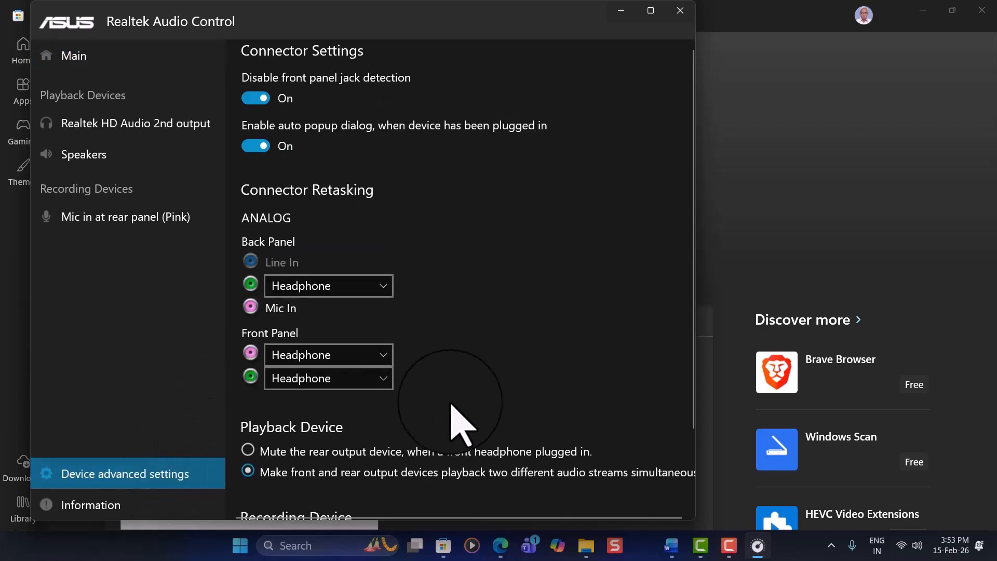